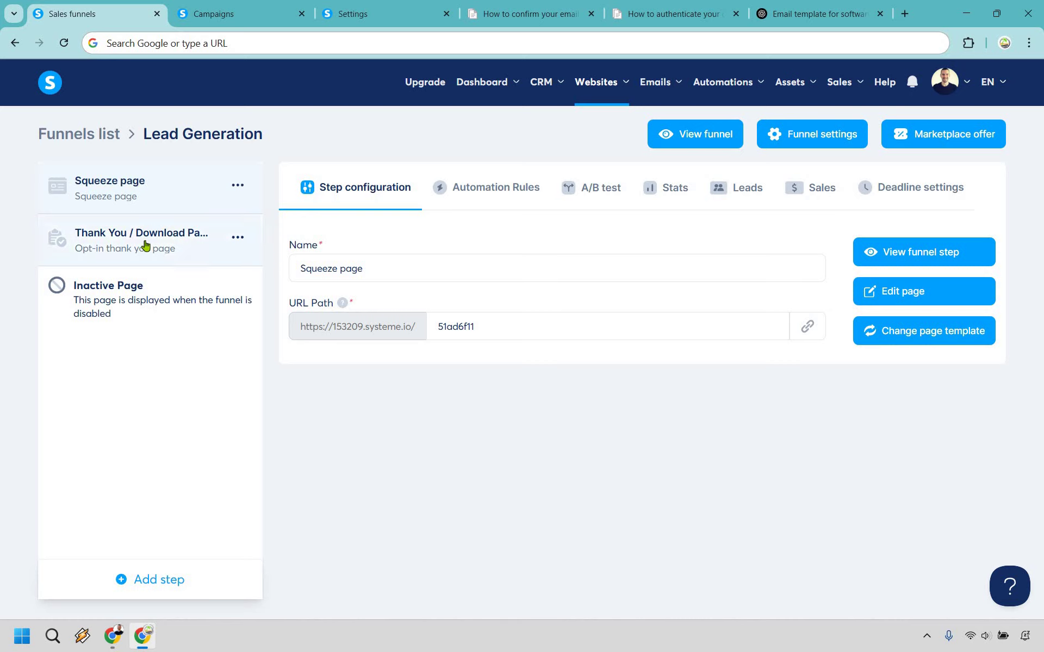
Preview the Lead Generation funnel's squeeze page and its Thank You / Download Page.
click(952, 253)
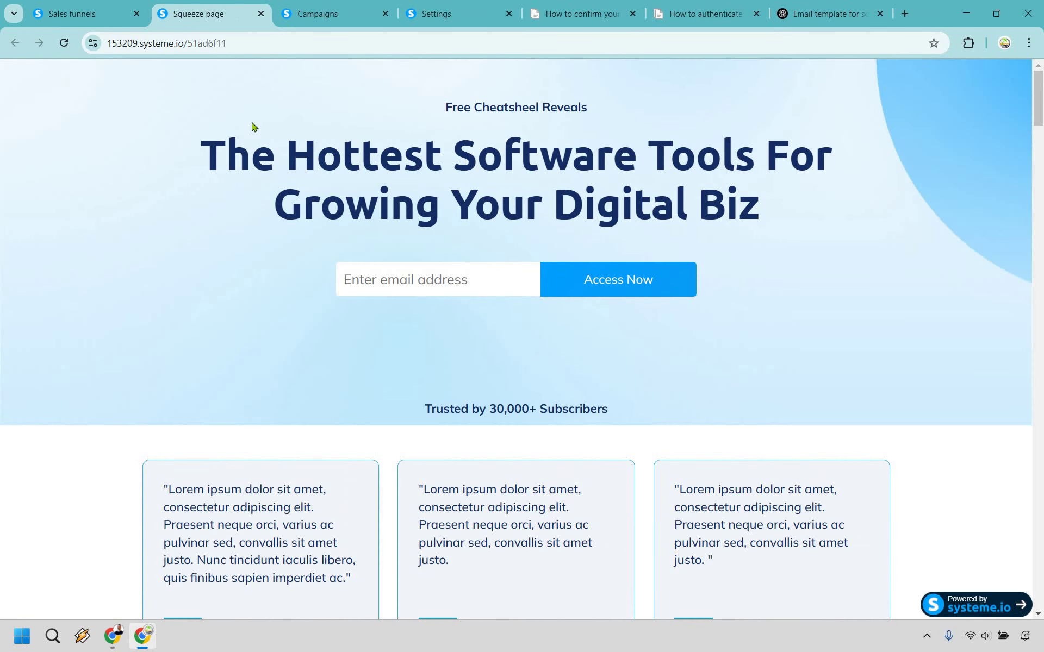
click(261, 14)
click(170, 245)
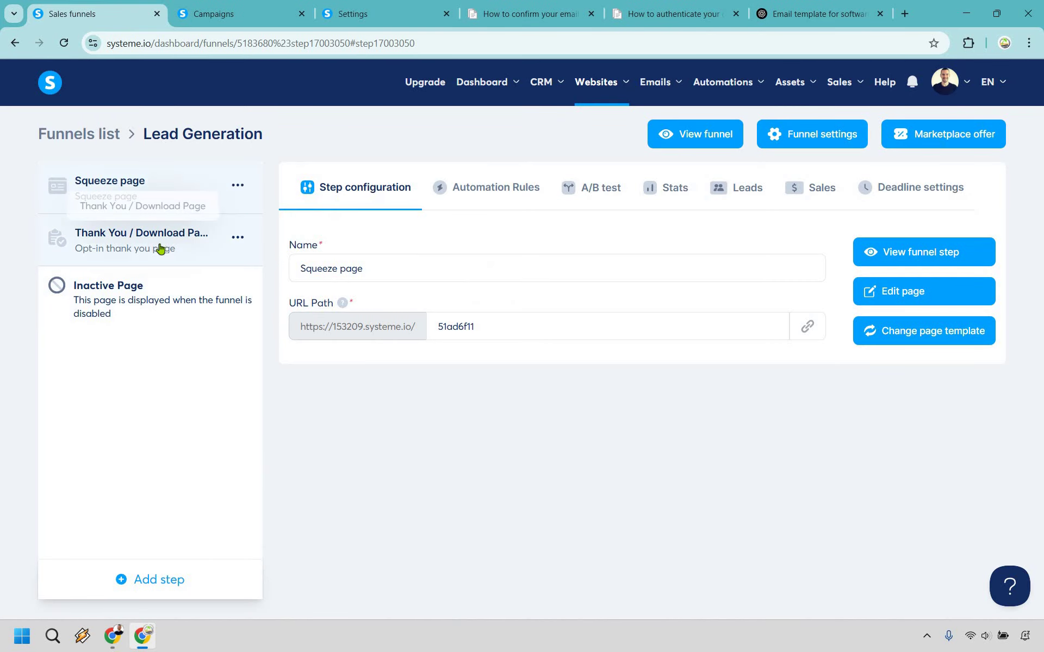
click(902, 255)
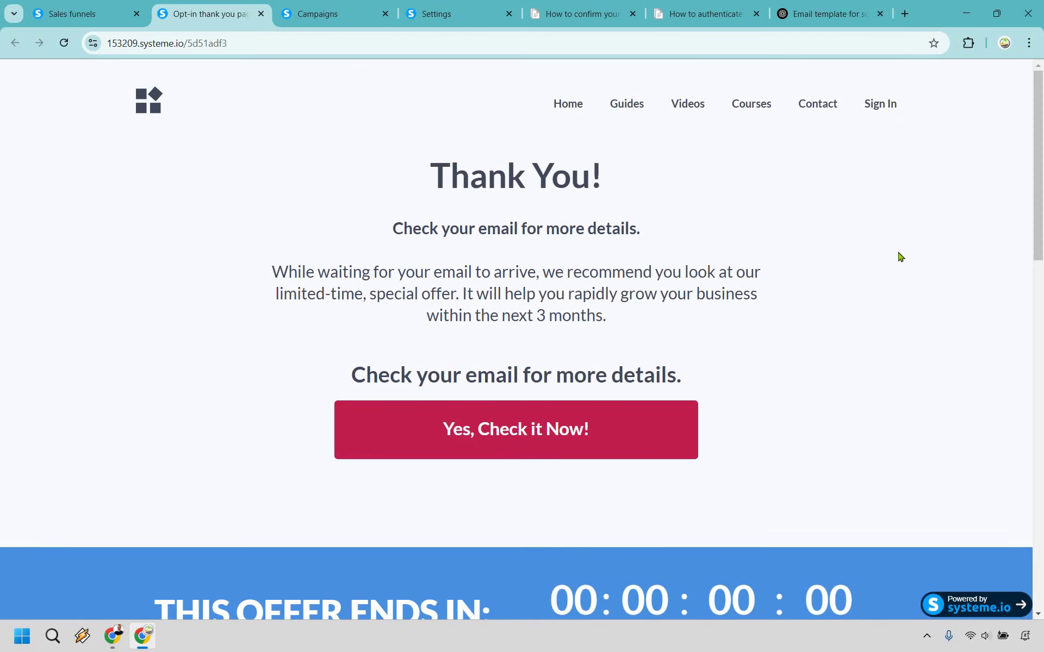
click(115, 8)
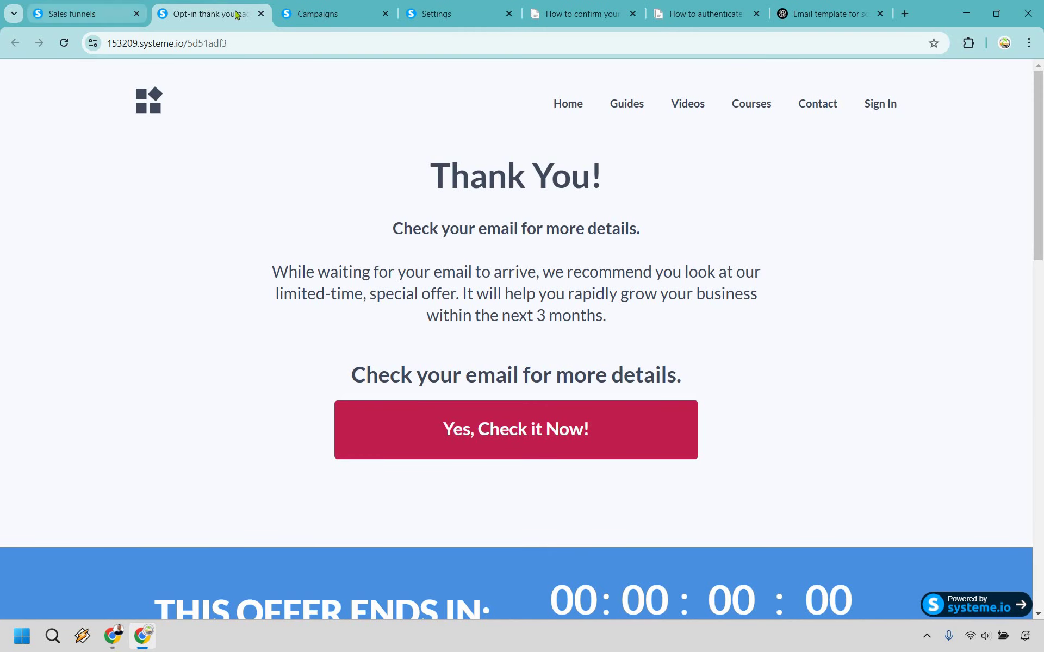
click(260, 14)
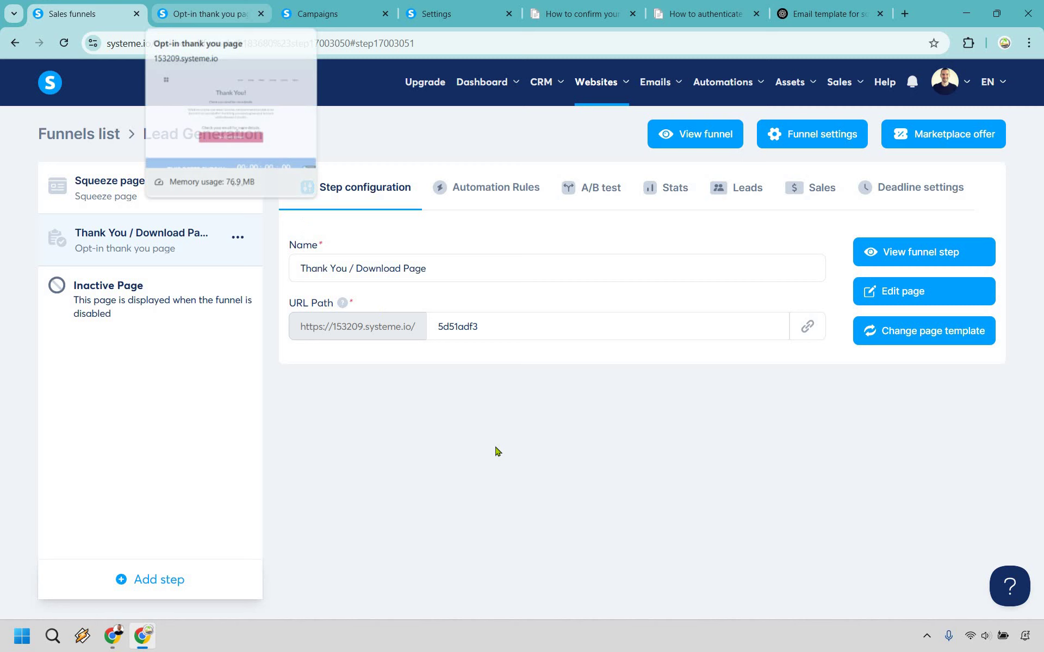
click(114, 200)
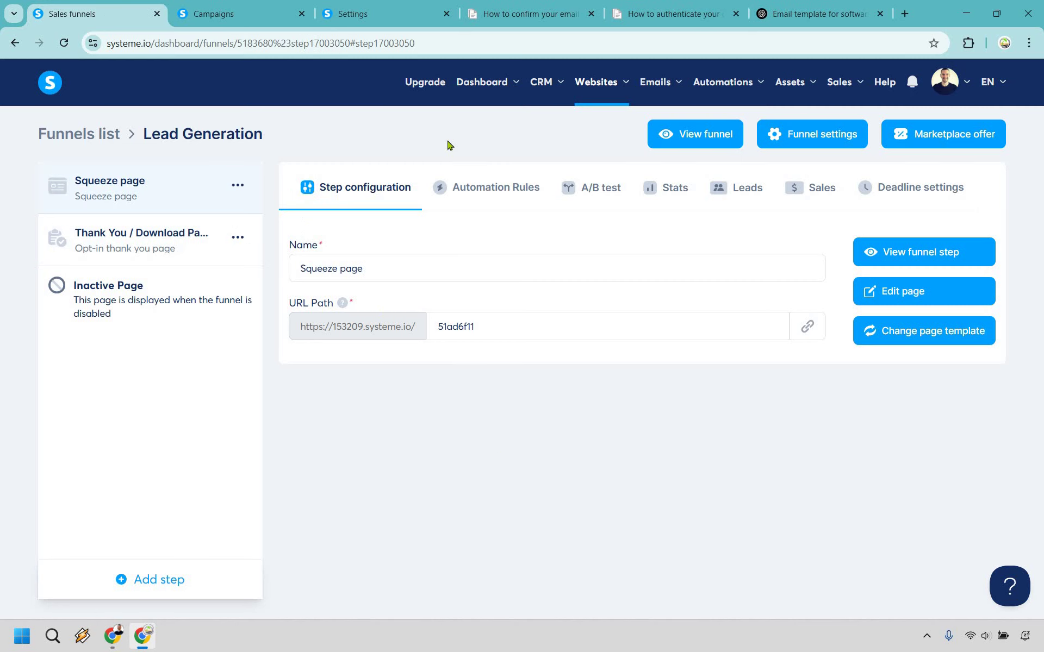
Create an email campaign named "Lead Generation Campaign" with the available sender email address.
click(656, 86)
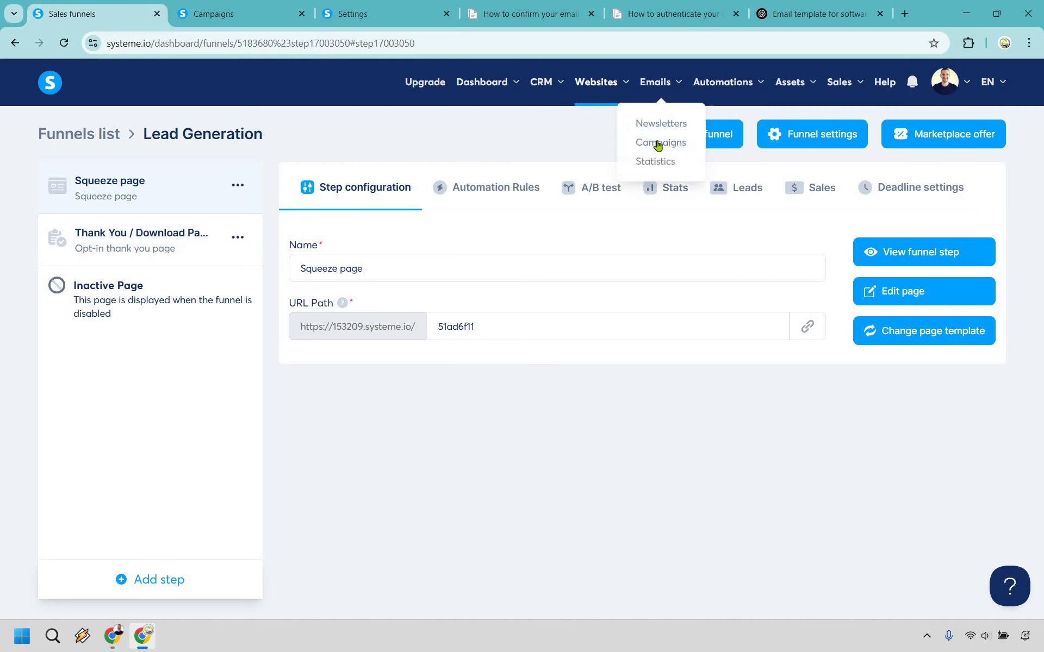
click(246, 18)
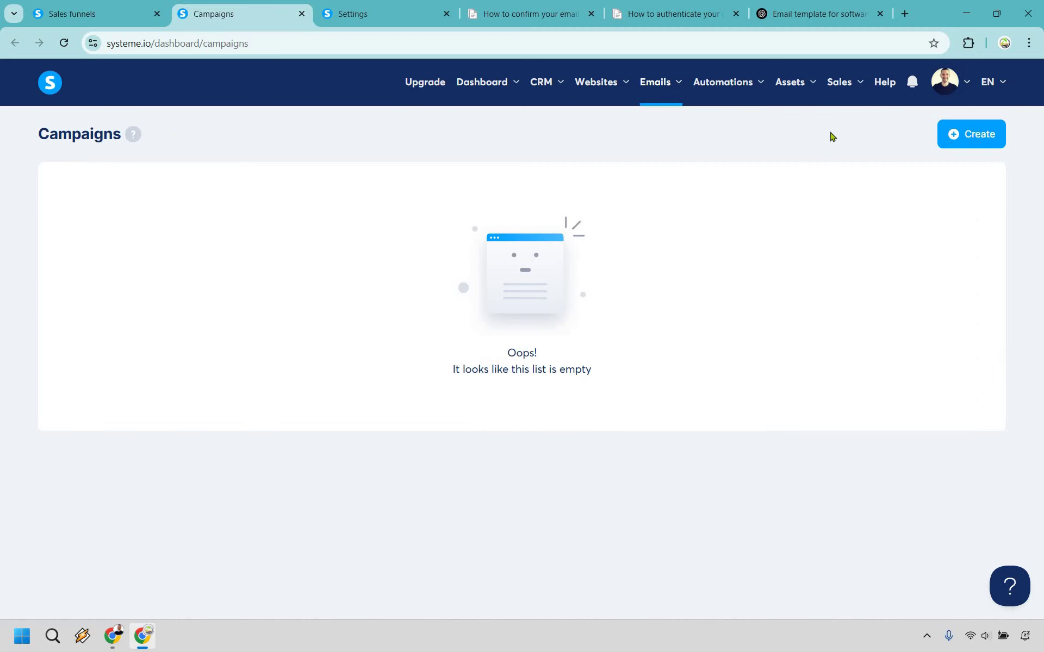
click(960, 137)
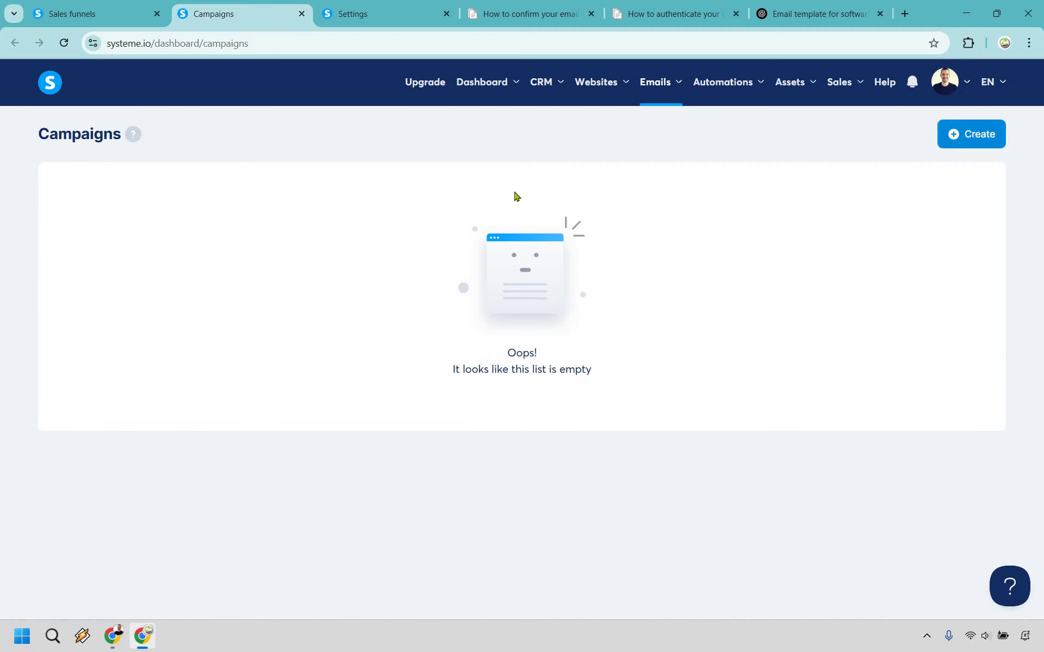
click(466, 260)
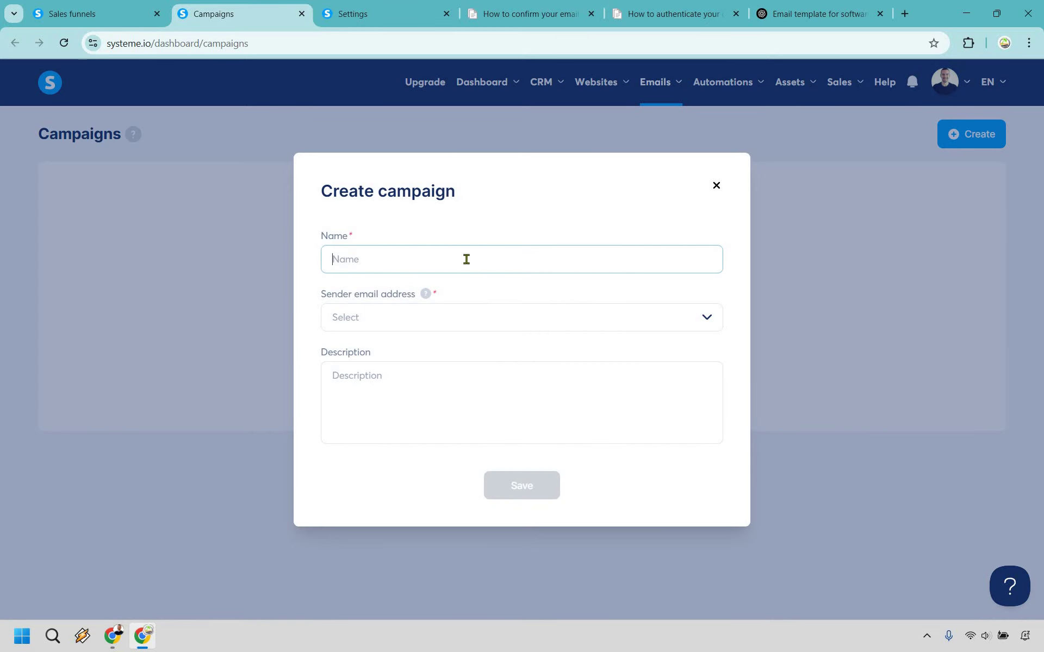
text(Leo)
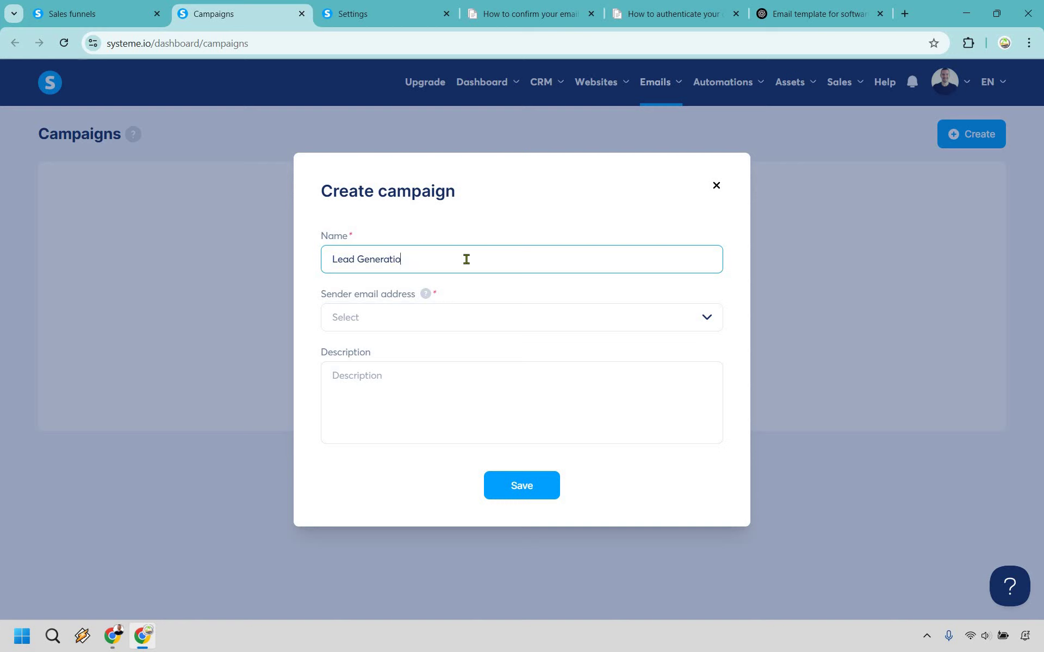
text(d Generation Campaign)
click(476, 326)
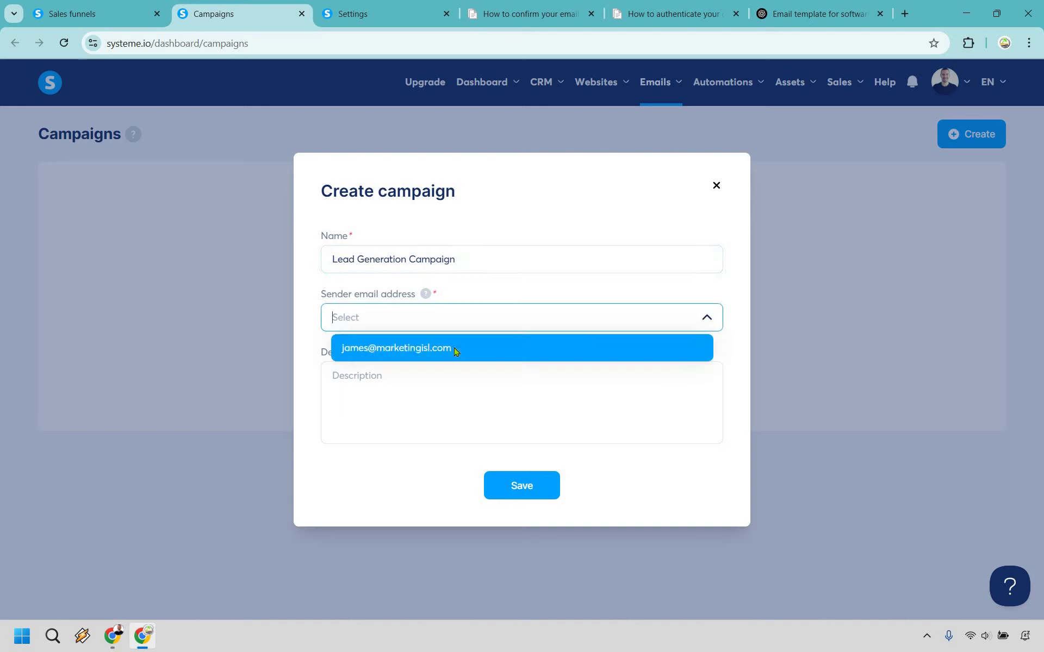
click(456, 351)
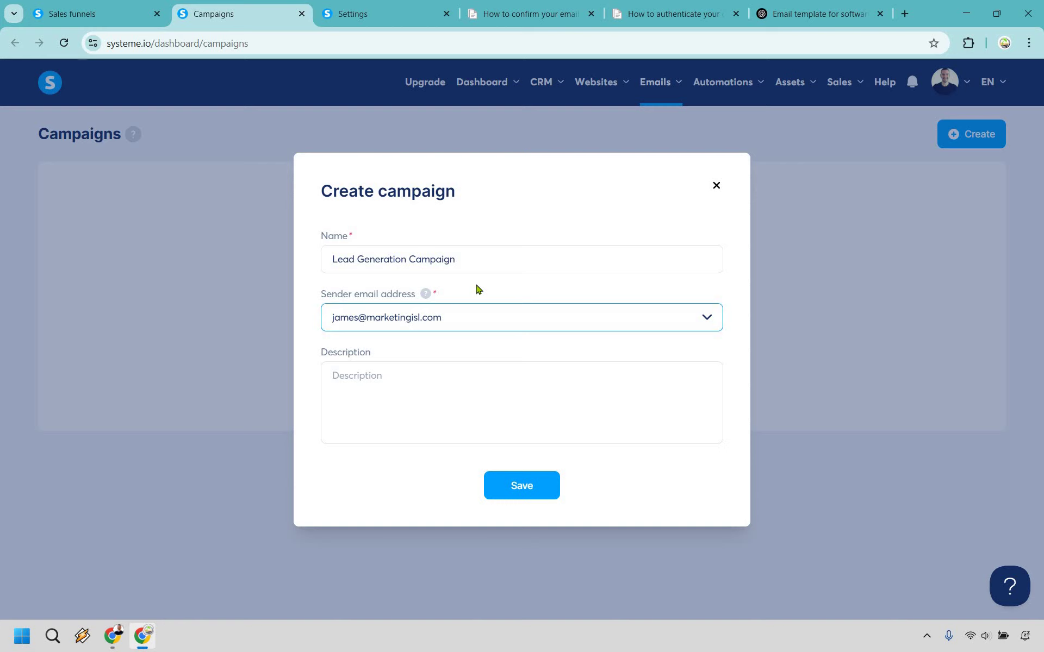
click(478, 288)
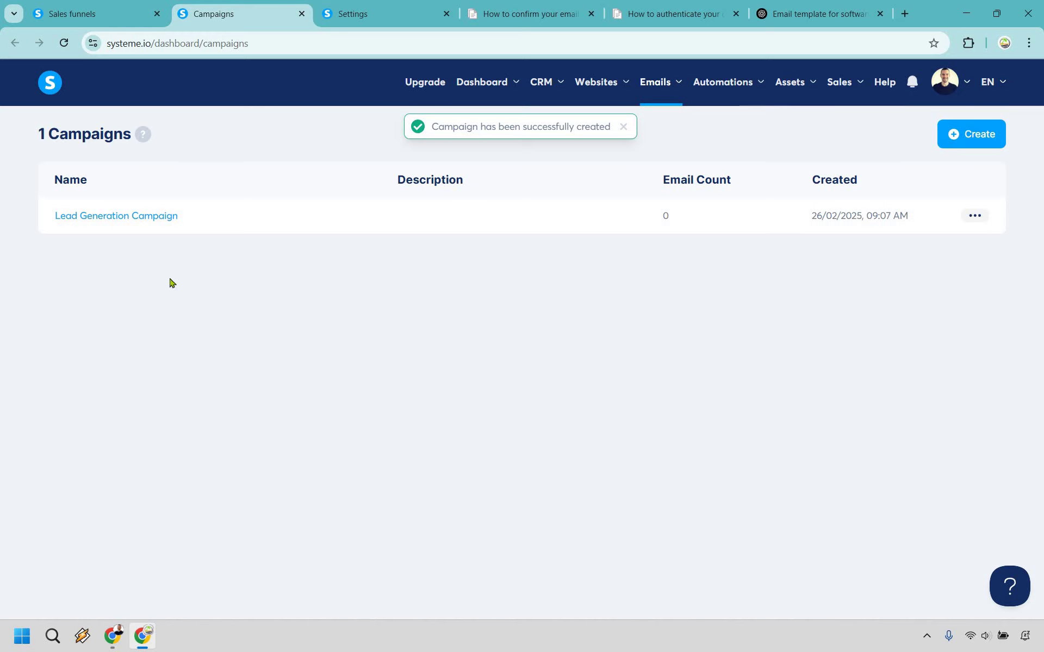
Add a classic-editor email to the Lead Generation Campaign with subject "Your Digital Marketing Cheatsheet (Grab It Here!)" and the sender's name.
click(382, 216)
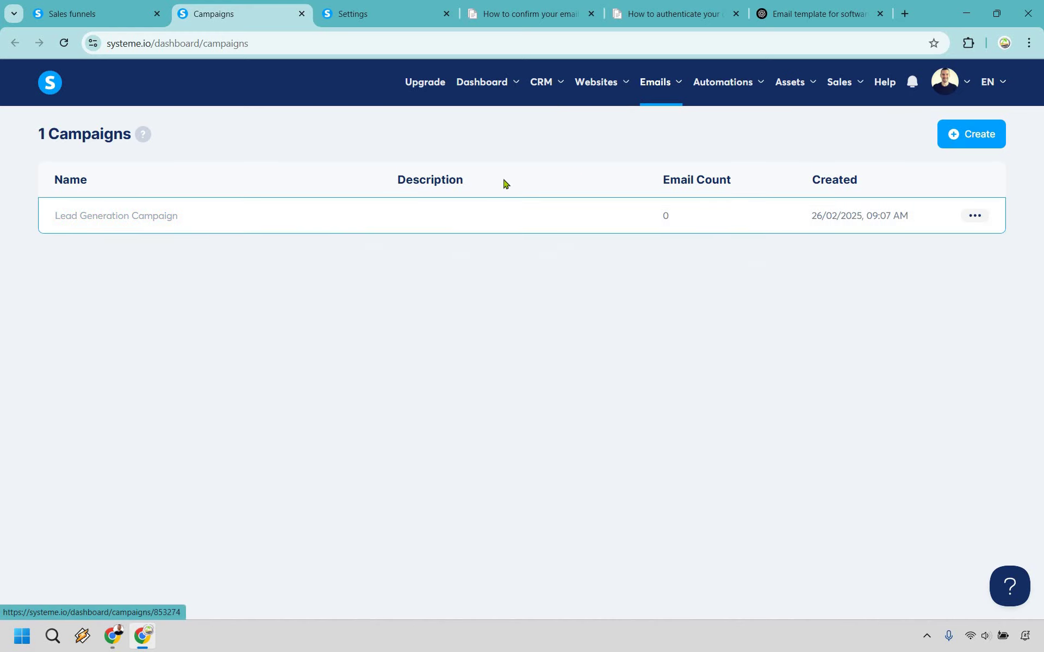
click(971, 140)
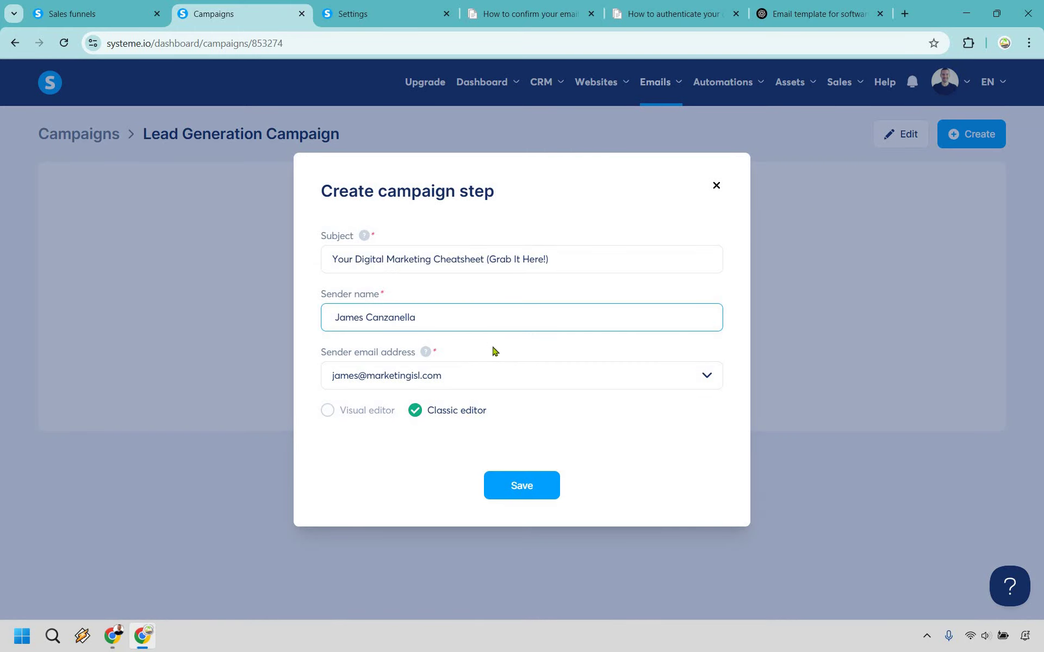
click(573, 262)
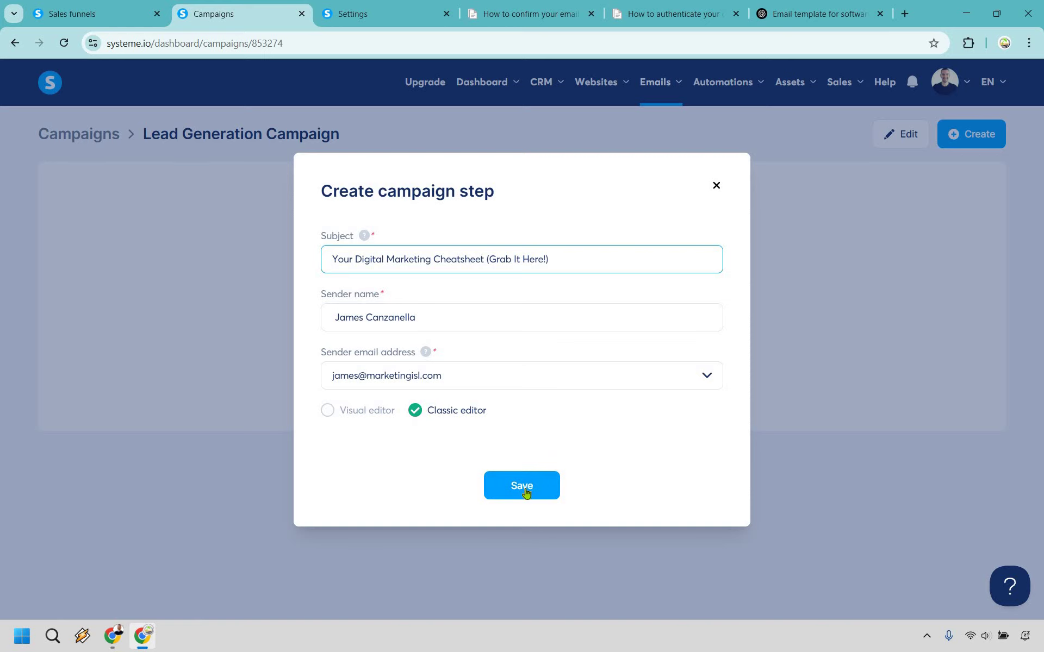
key(Return)
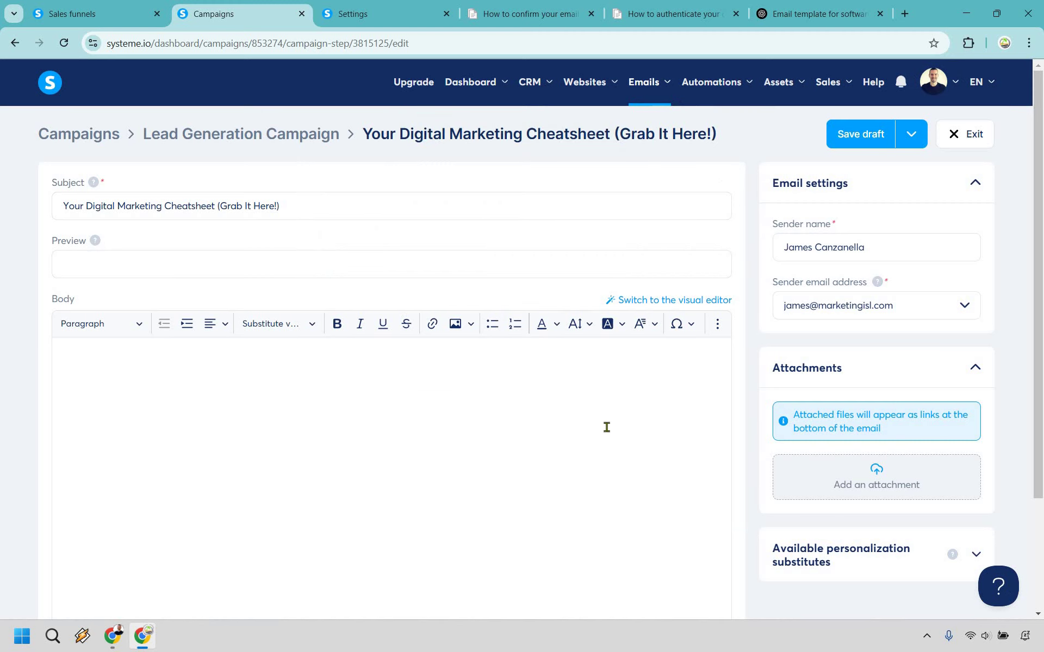
Copy the ChatGPT email draft from "Thanks for signing up!" through the sign-off and paste it into the campaign email's body.
scroll(680, 364, down, 3)
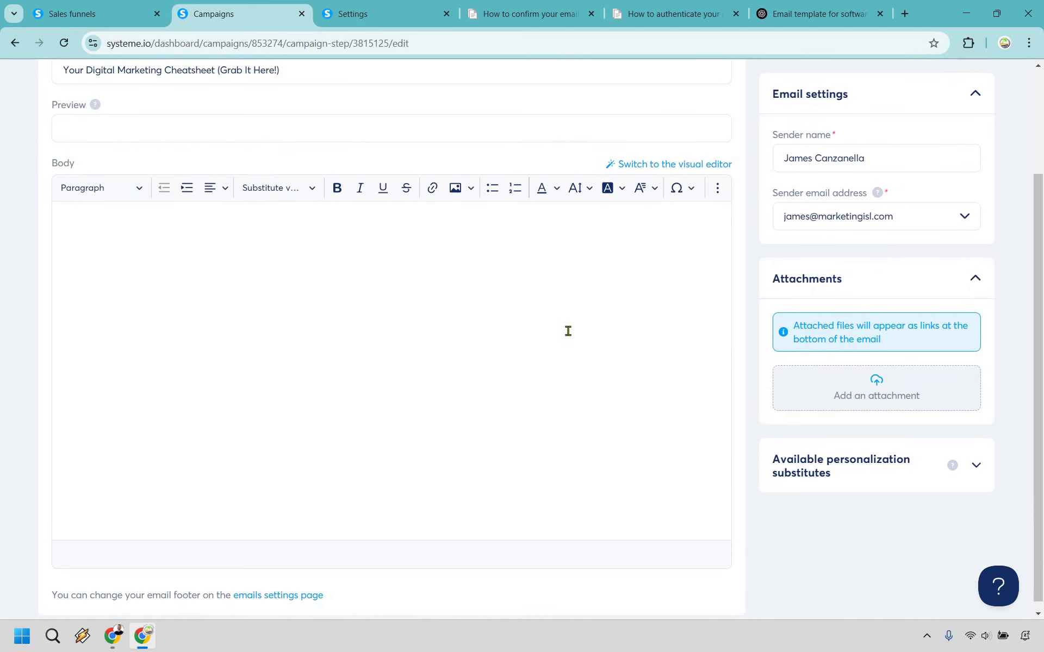
scroll(400, 424, up, 3)
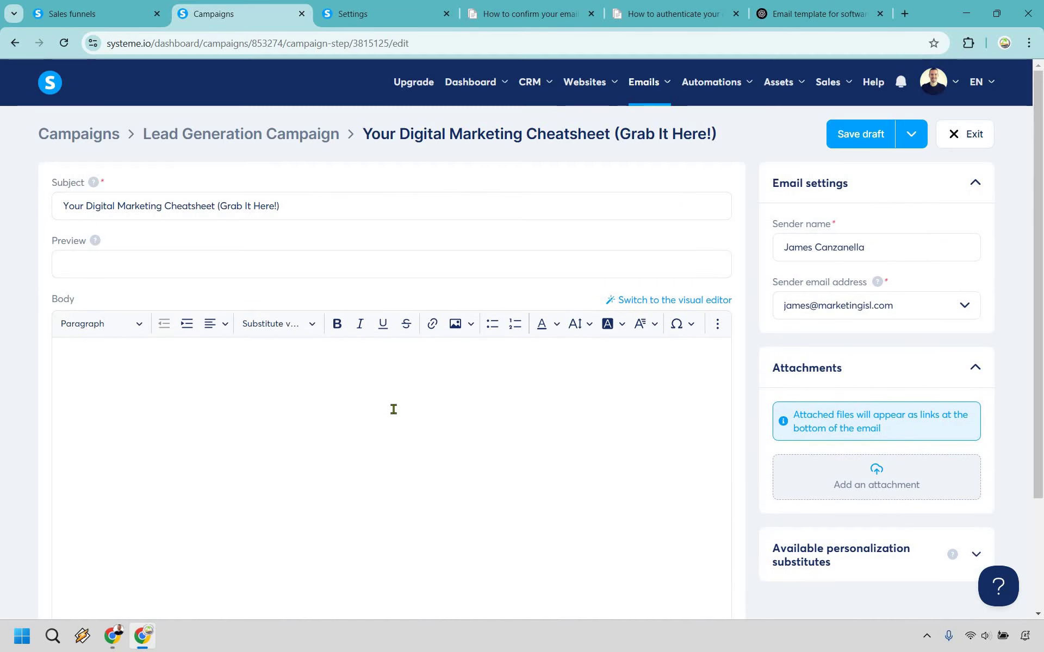
click(394, 410)
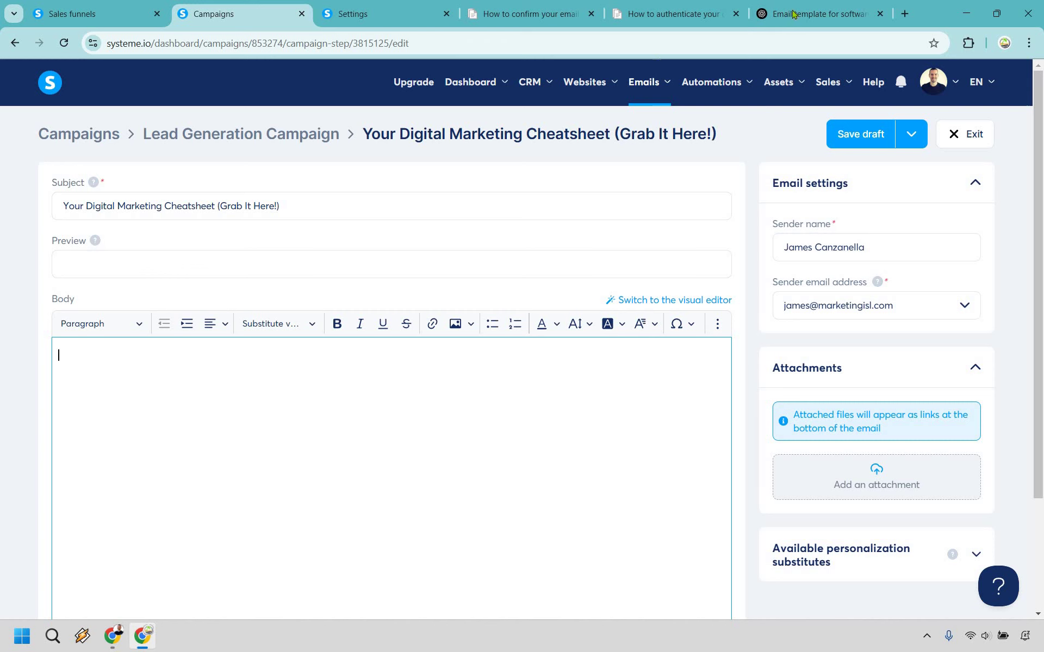
drag(794, 10, 379, 5)
click(830, 293)
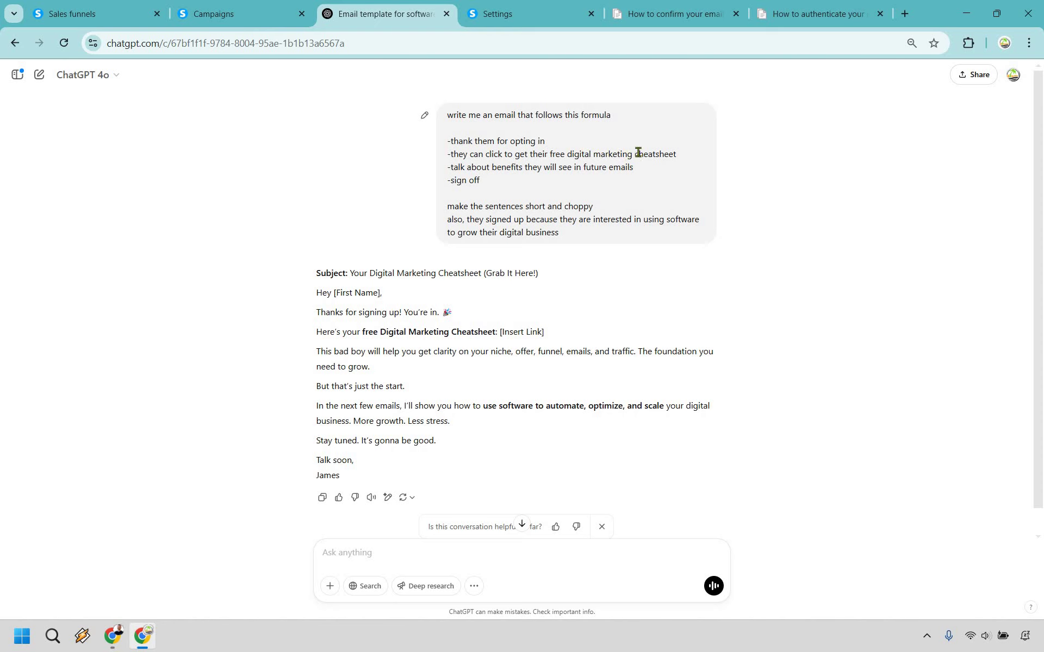
drag(676, 154, 548, 154)
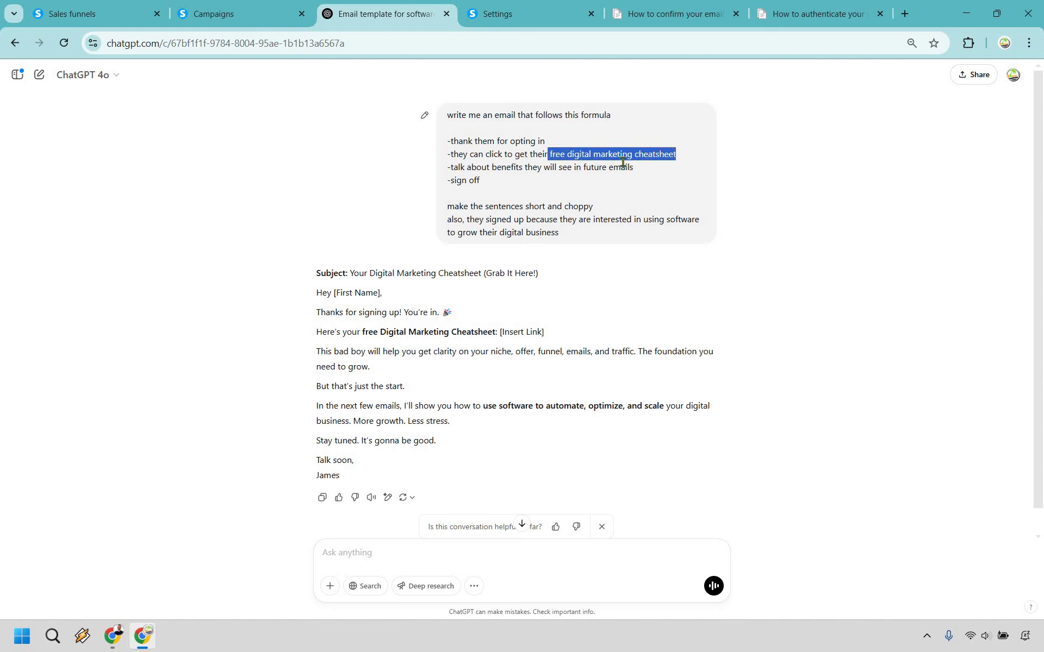
click(641, 174)
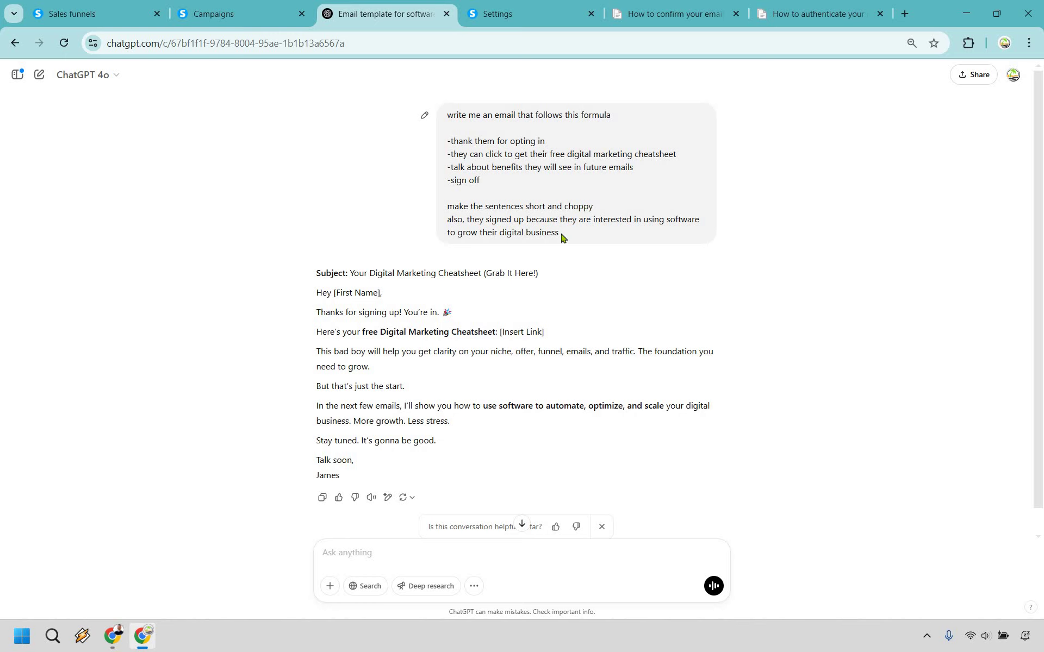
drag(568, 238, 446, 218)
drag(346, 481, 316, 312)
key(ctrl+c)
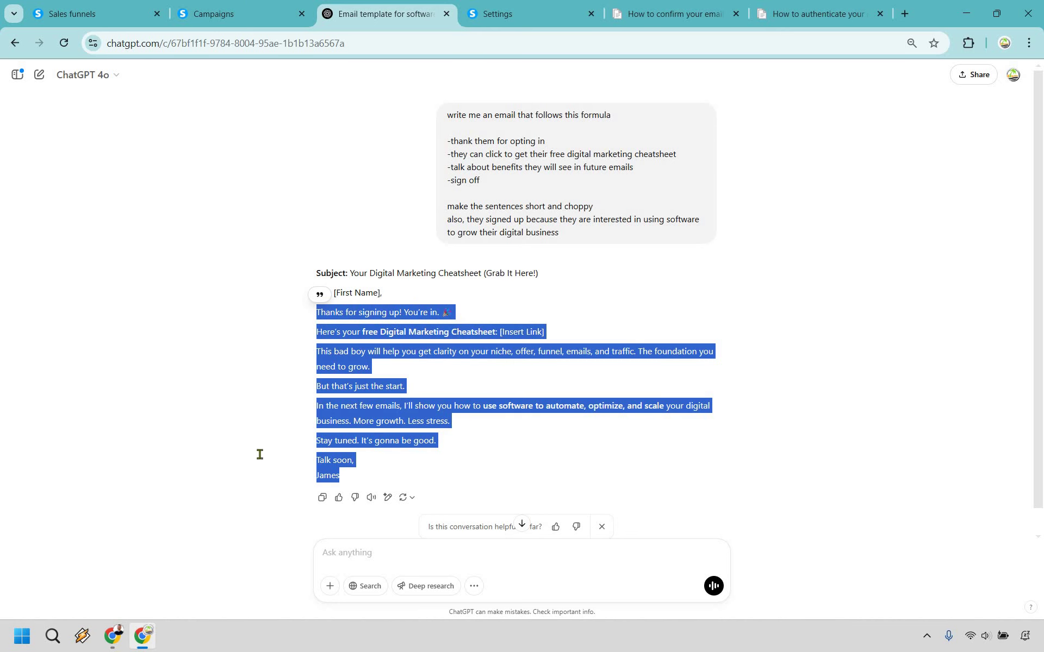
key(ctrl+Page_Up)
key(ctrl+v)
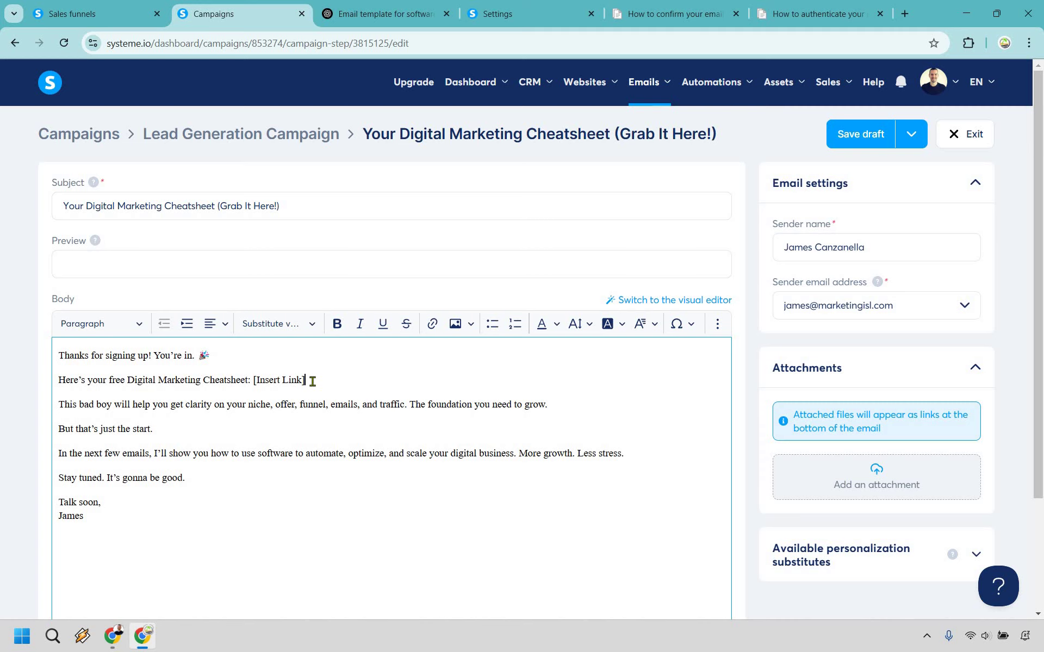
Delete the colon and "[Insert Link]" placeholder after "Here's your free Digital Marketing Cheatsheet" in the email body.
key(BackSpace)
key(BackSpace)
key(BackSpace)
key(BackSpace)
key(BackSpace)
key(BackSpace)
key(BackSpace)
Copy the URL of the funnel's Thank You / Download Page and return to the campaign email.
click(111, 8)
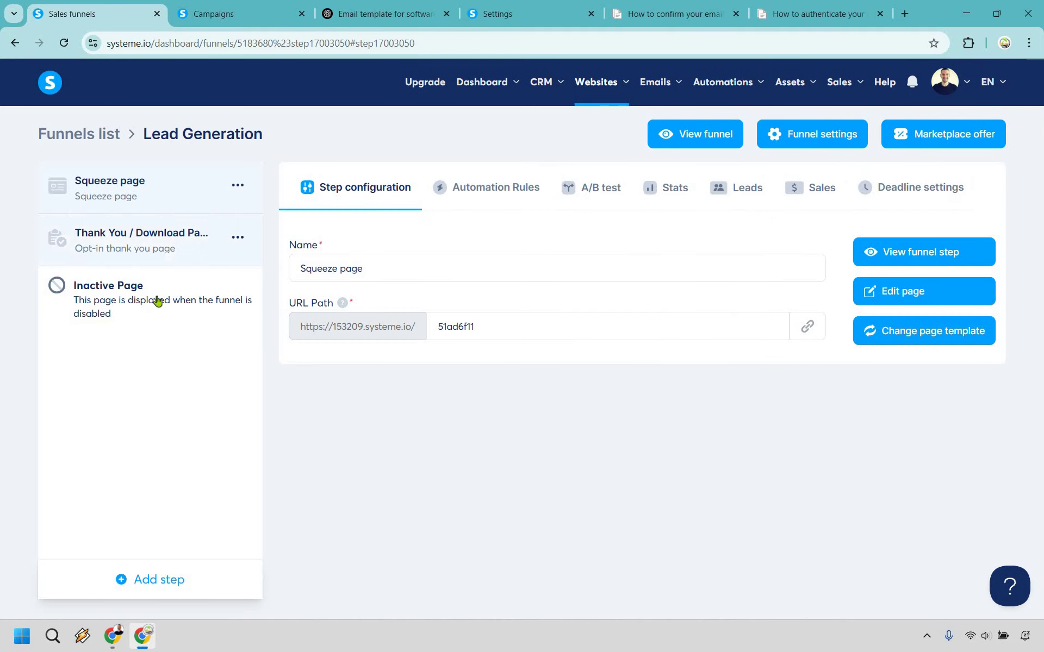
click(135, 244)
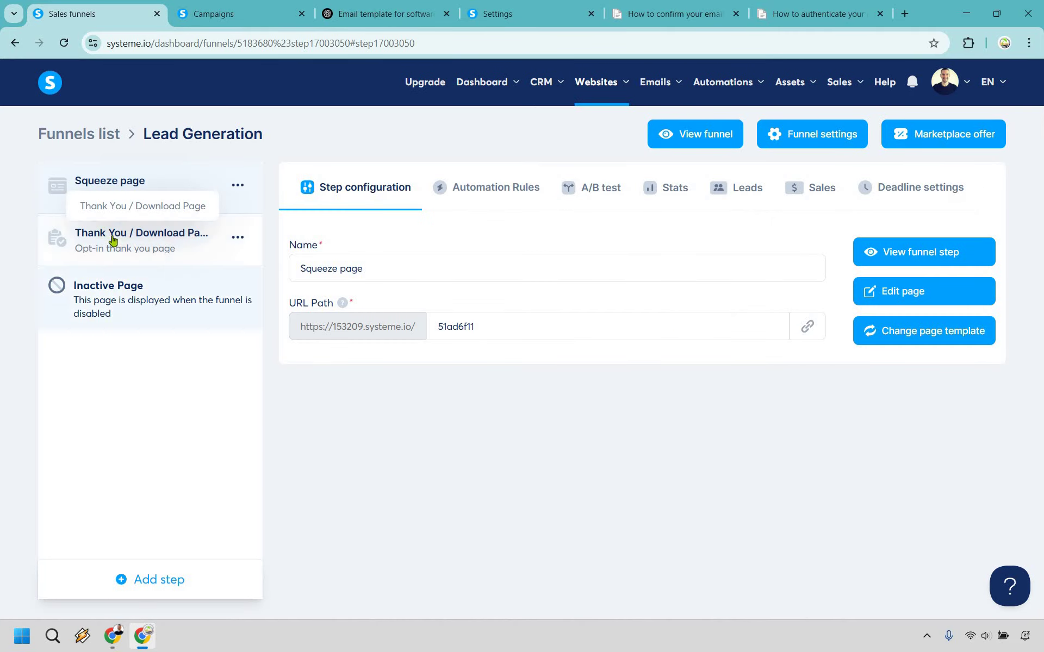
click(808, 326)
key(ctrl+Tab)
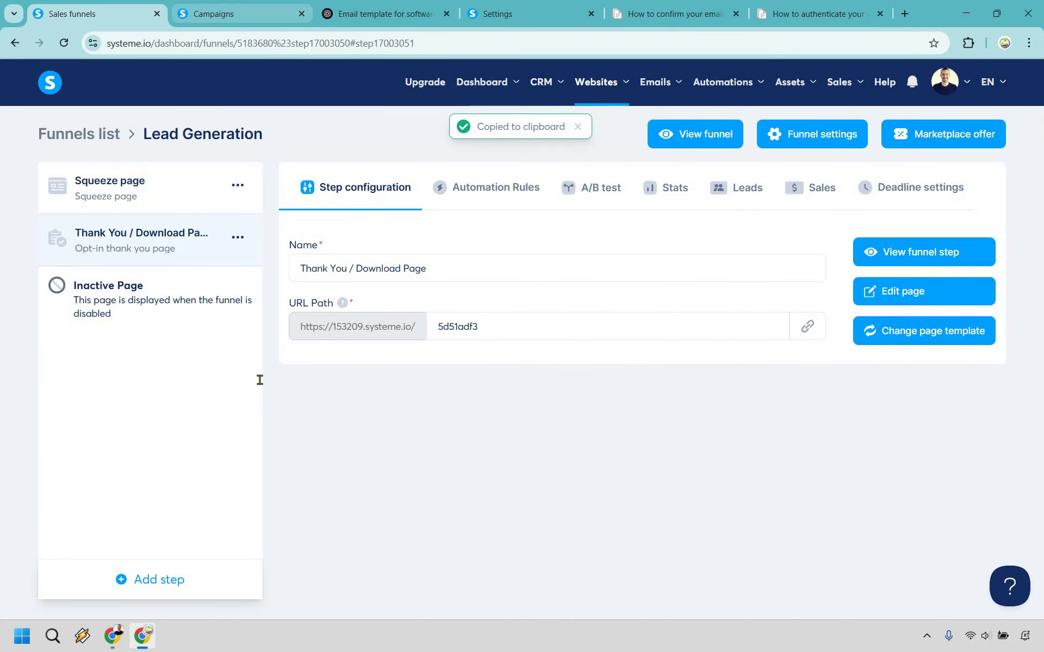
key(ctrl+shift+Left)
key(ctrl+shift+Left)
key(ctrl+shift+Left)
key(ctrl+shift+Left)
key(ctrl+shift+Left)
key(ctrl+shift+Left)
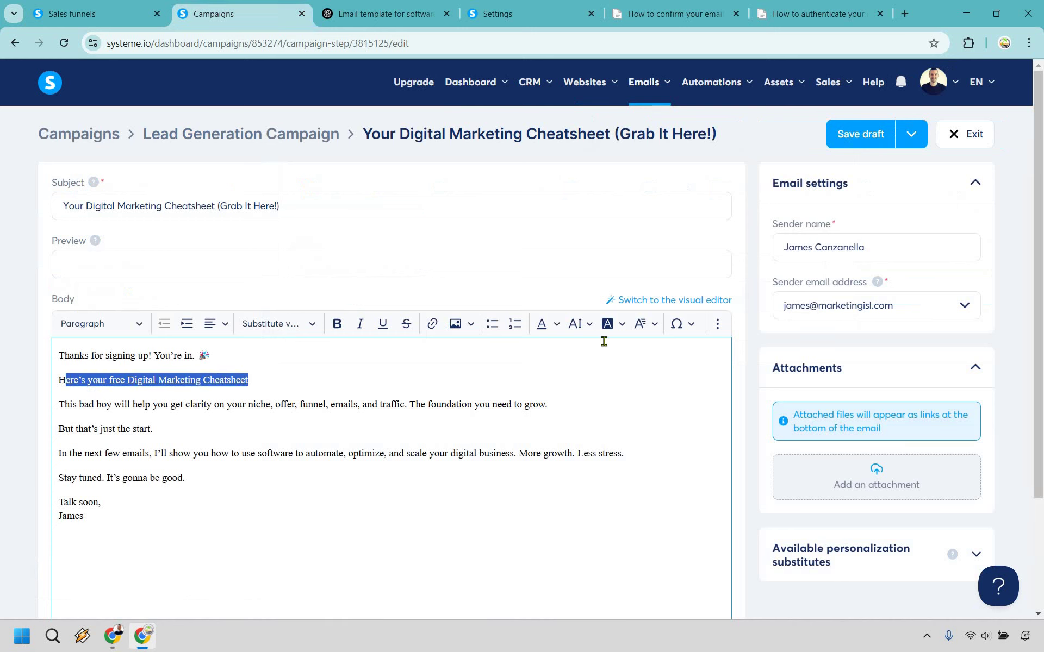
click(432, 325)
key(ctrl+v)
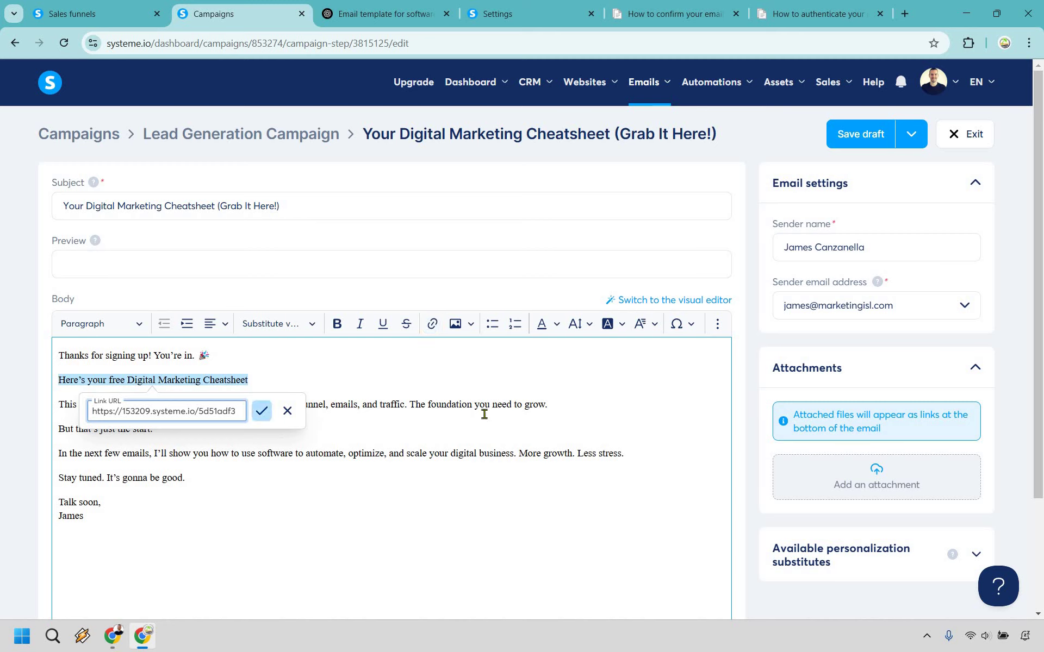
key(Return)
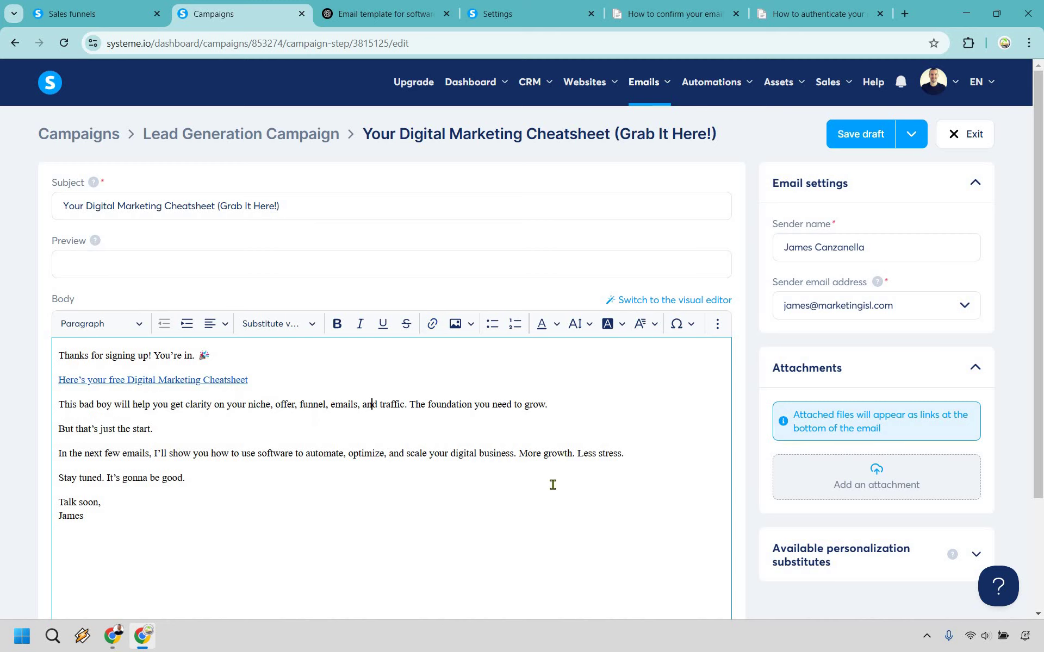
Move "More growth. Less stress." into its own paragraph and save the email as a draft.
click(517, 453)
key(Return)
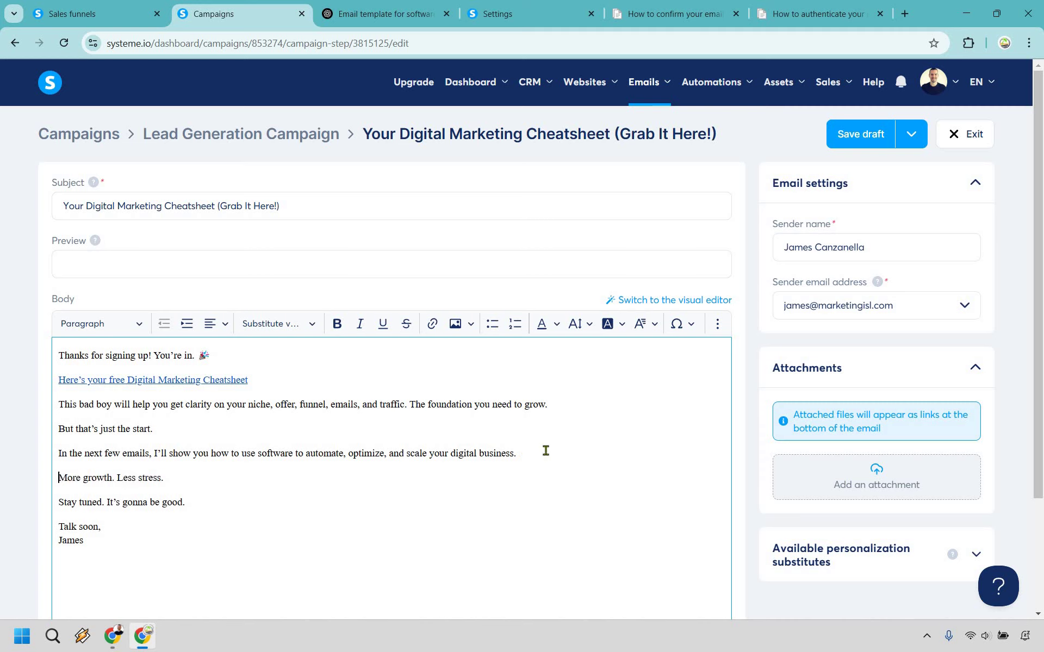
click(849, 134)
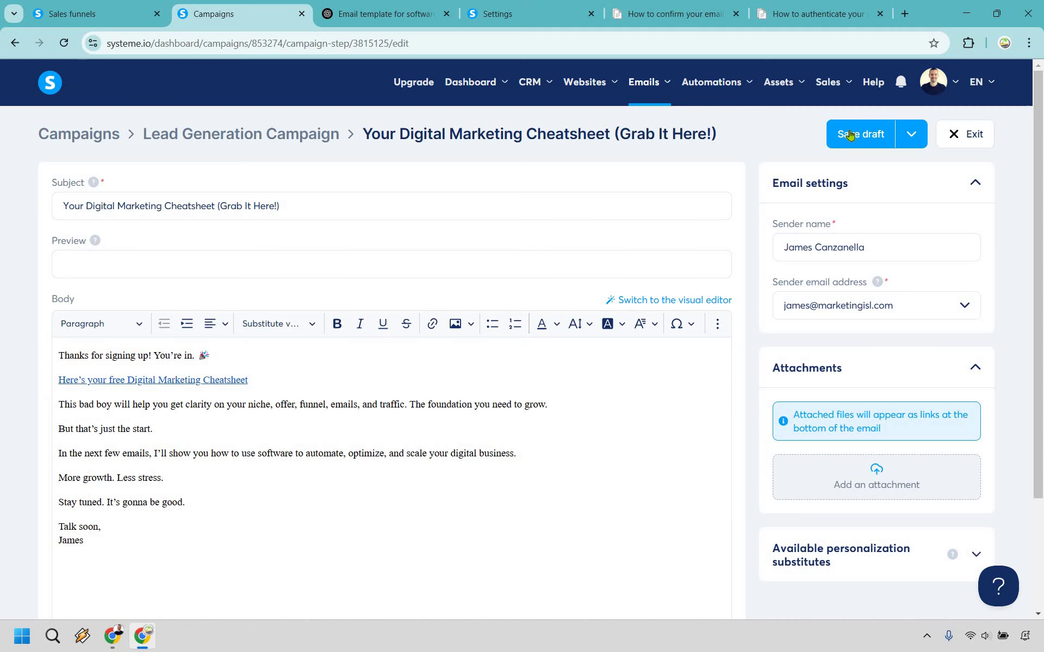
Save and publish the cheatsheet email, activating it with the default schedule, and return to the Lead Generation Campaign overview.
click(911, 136)
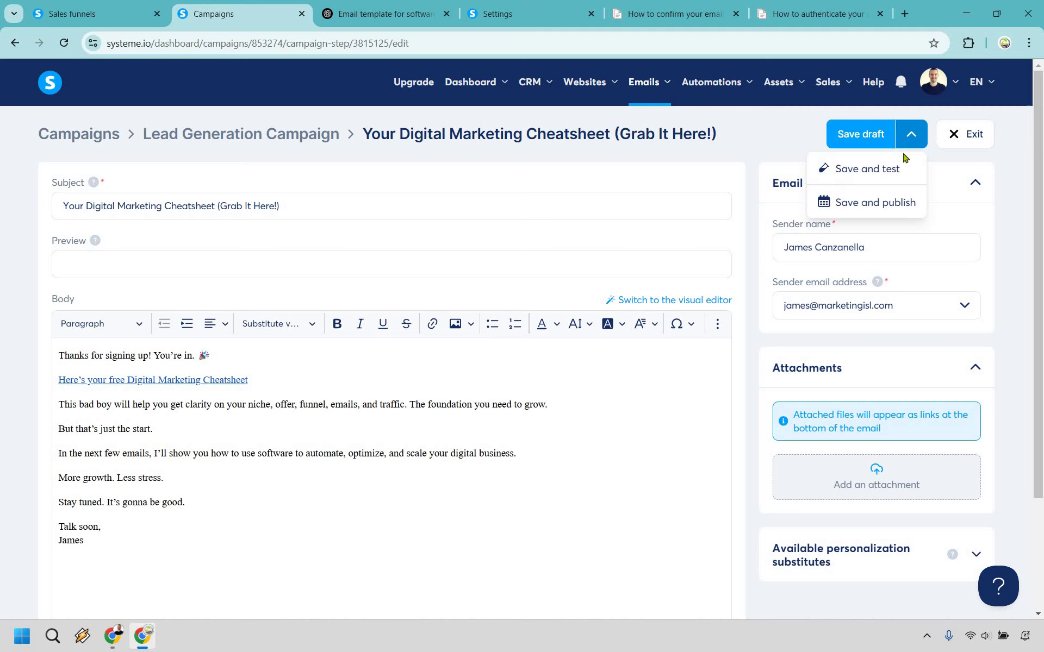
click(900, 202)
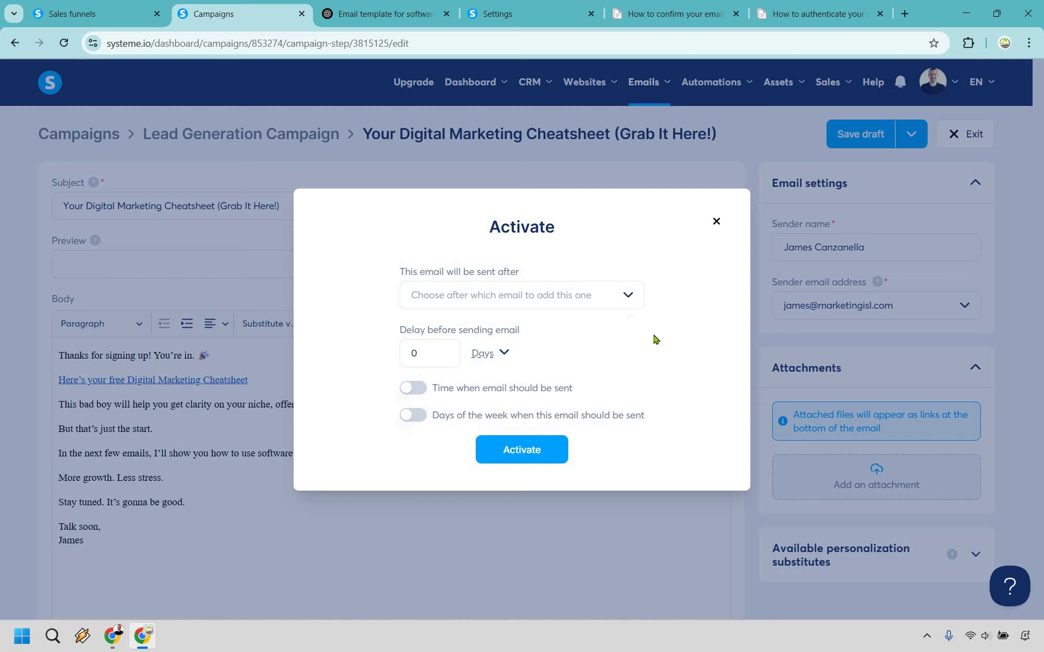
click(557, 461)
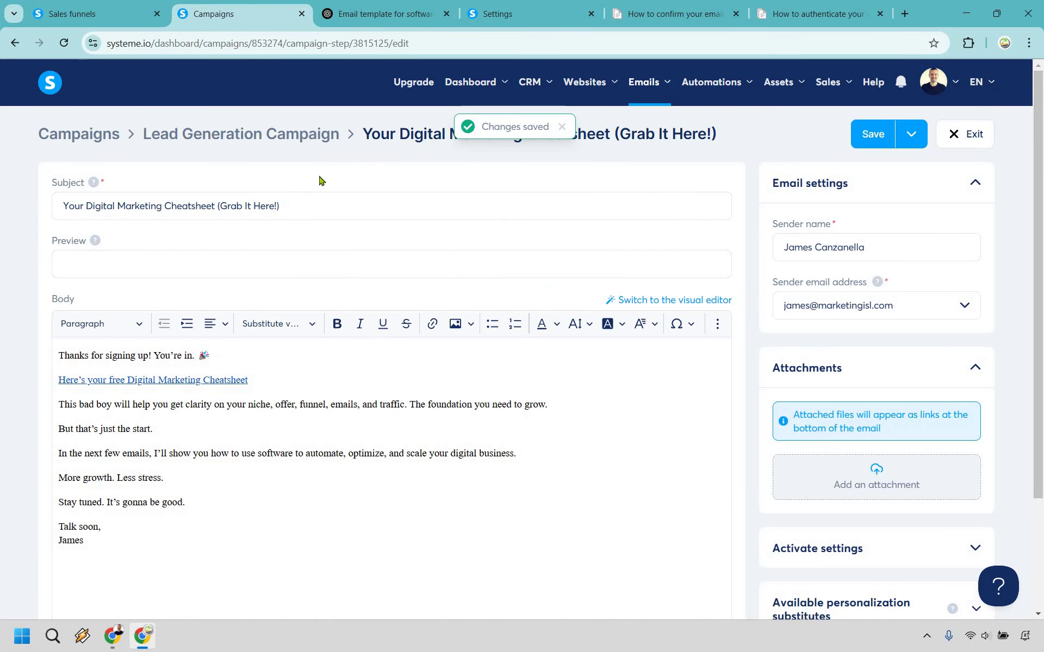
click(272, 135)
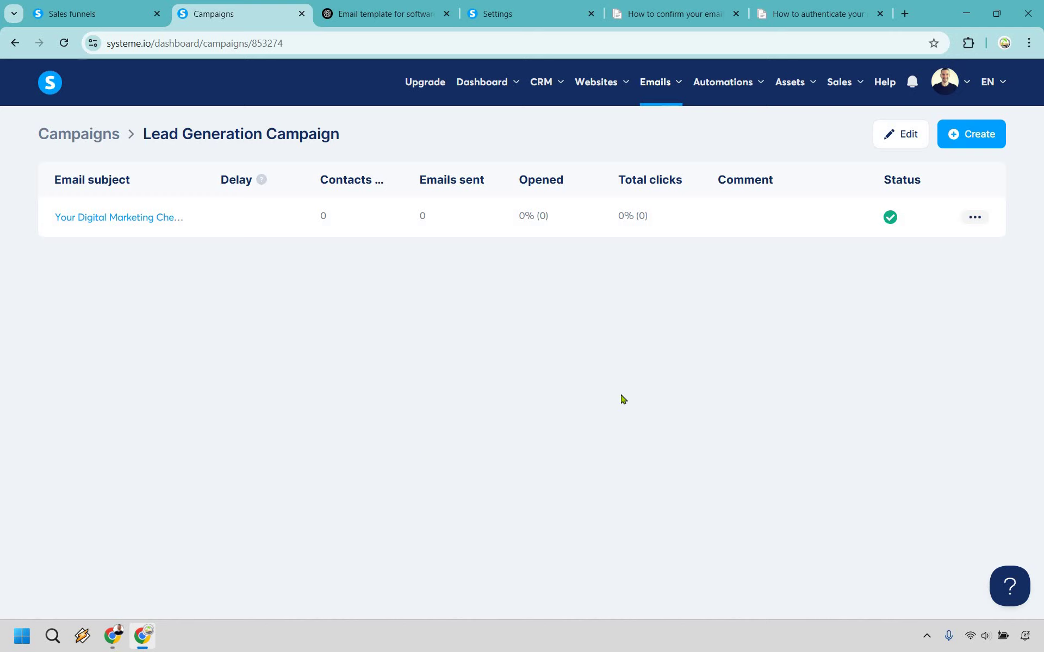
Create a second campaign email with the subject "Email 2", the sender's name and the body text "Email 2".
click(986, 134)
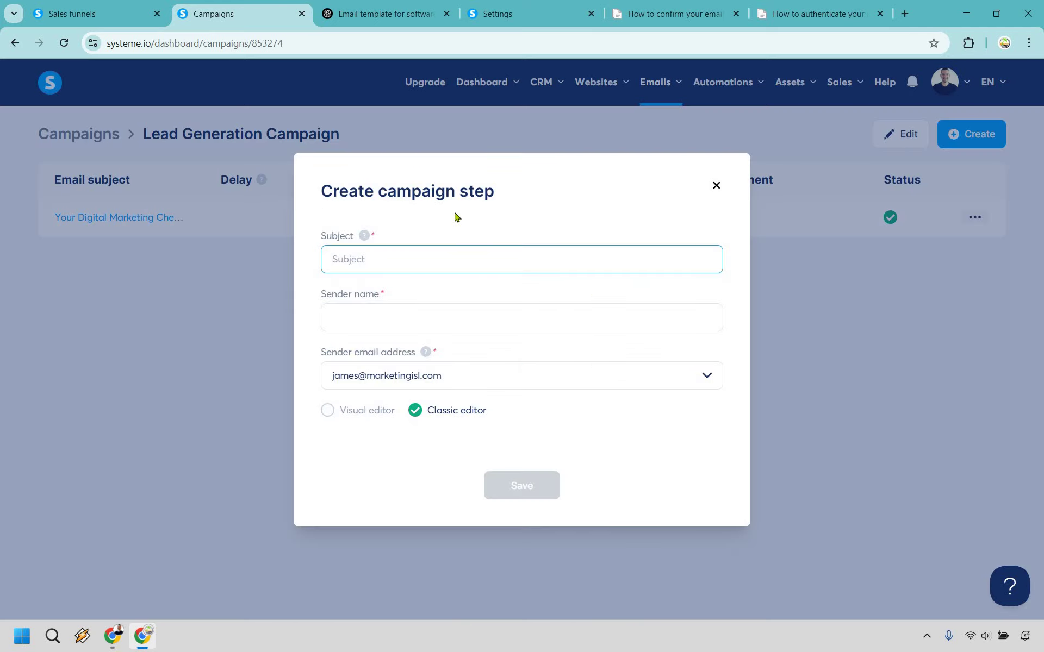
text(Email 2)
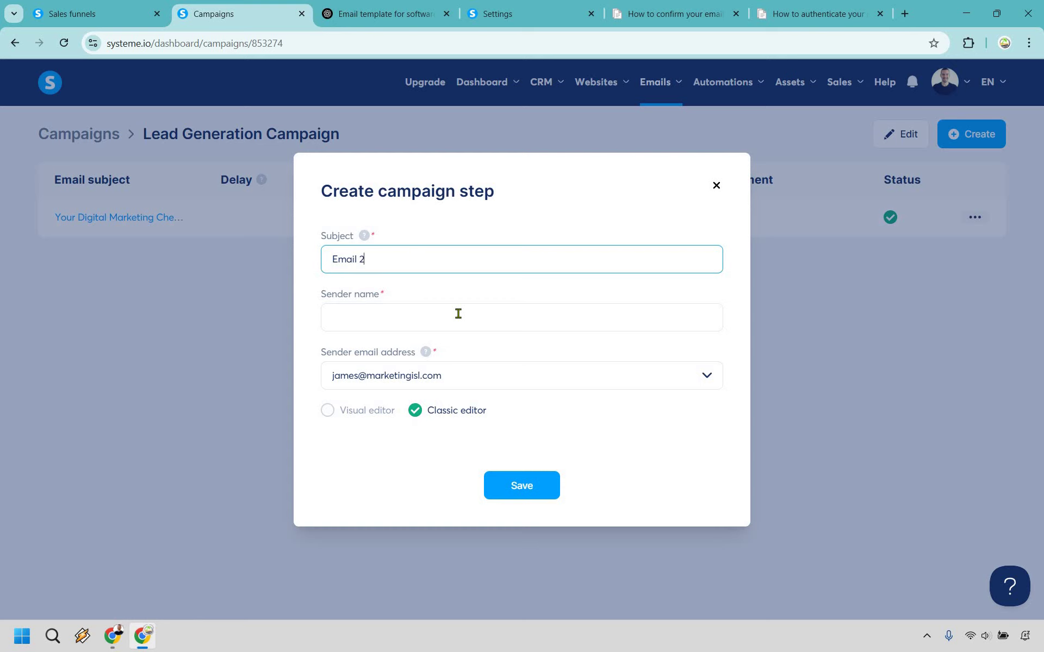
click(458, 313)
text(James Canzanella)
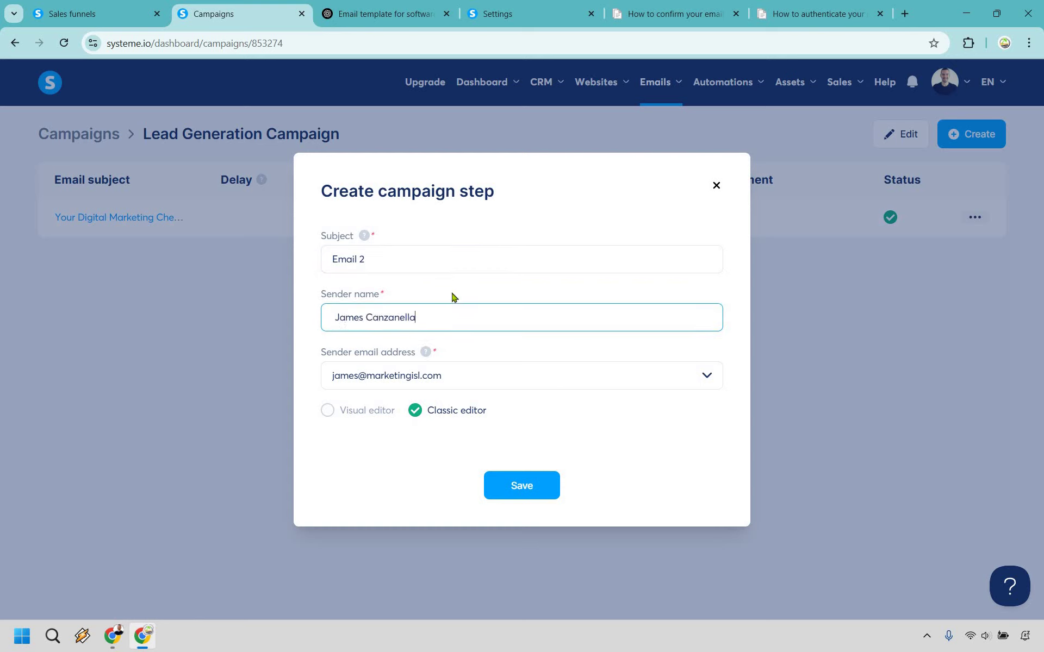
click(511, 489)
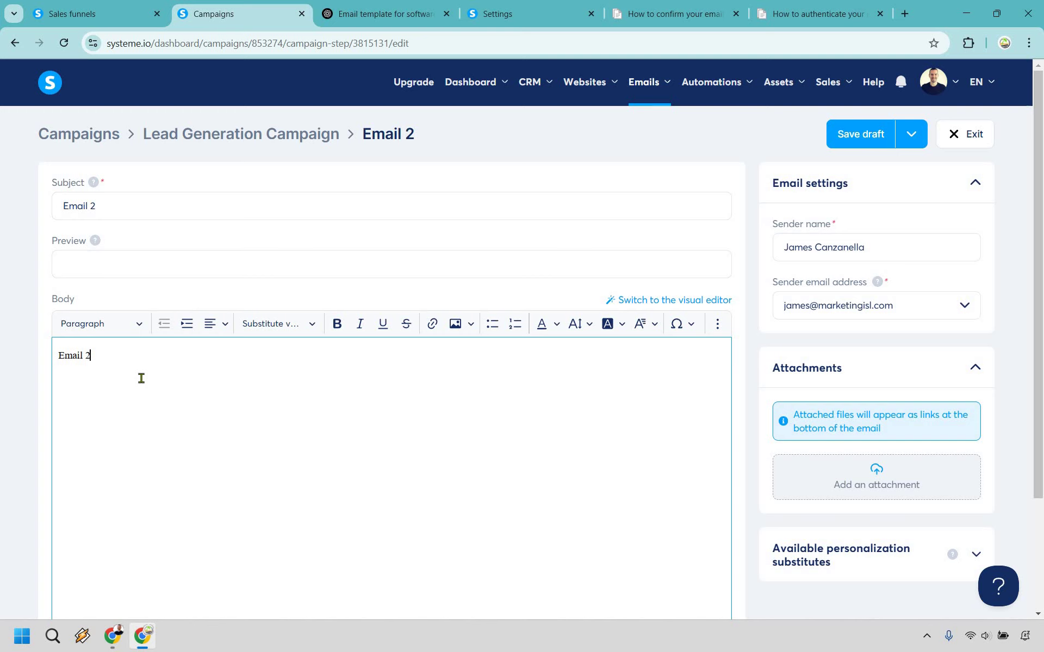
Start publishing Email 2, scheduling it after "Your Digital Marketing Cheatsheet (Grab It Here!)" with a delay of 1 day.
click(911, 135)
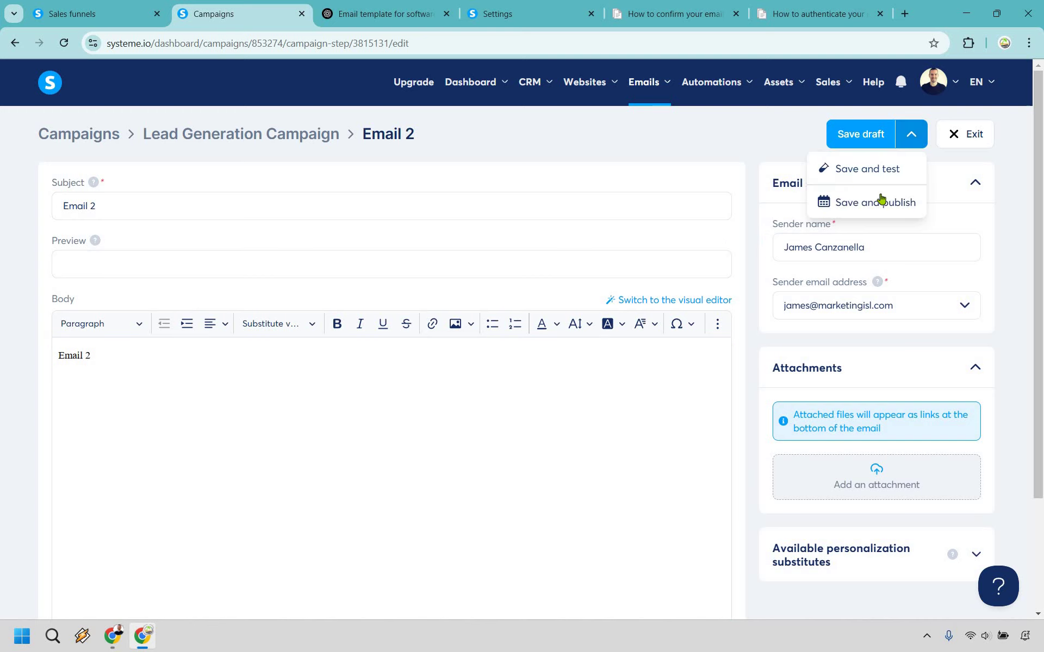
click(882, 200)
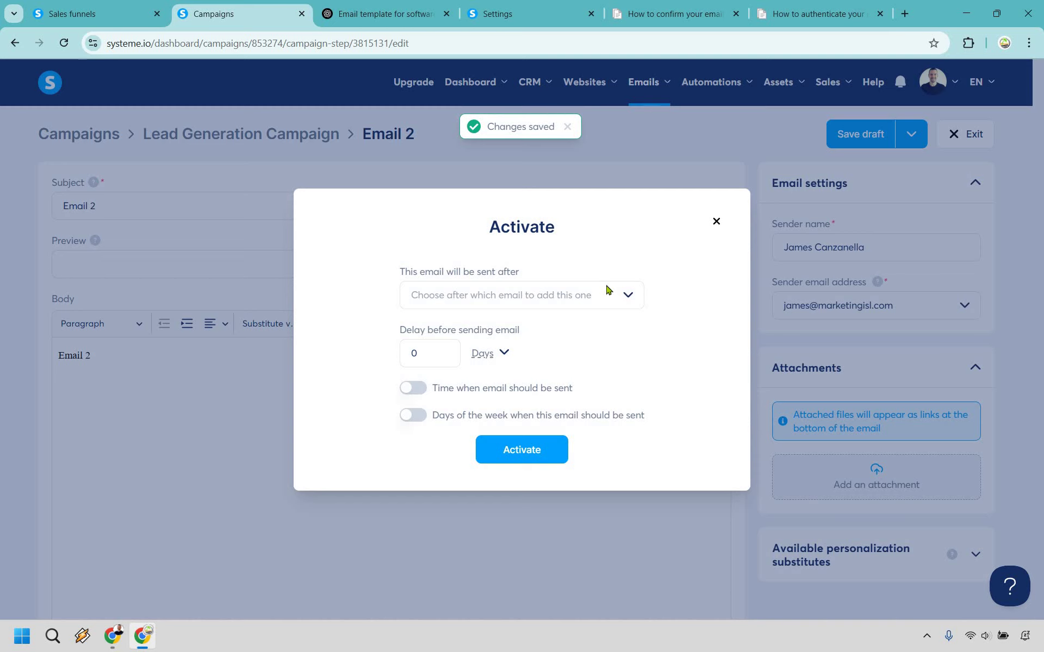
click(587, 305)
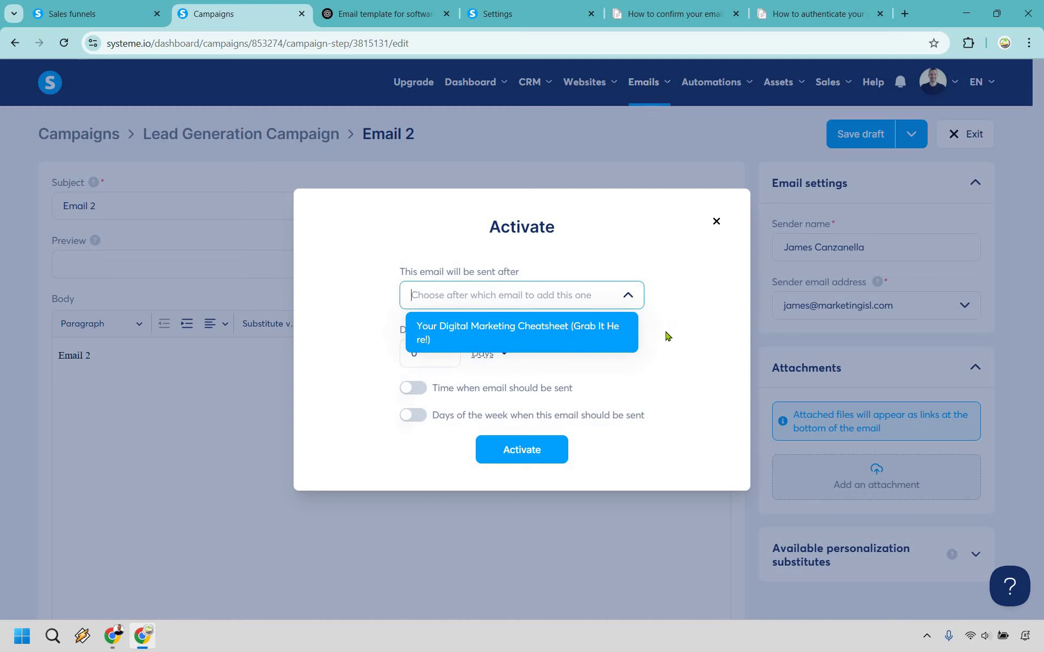
key(Return)
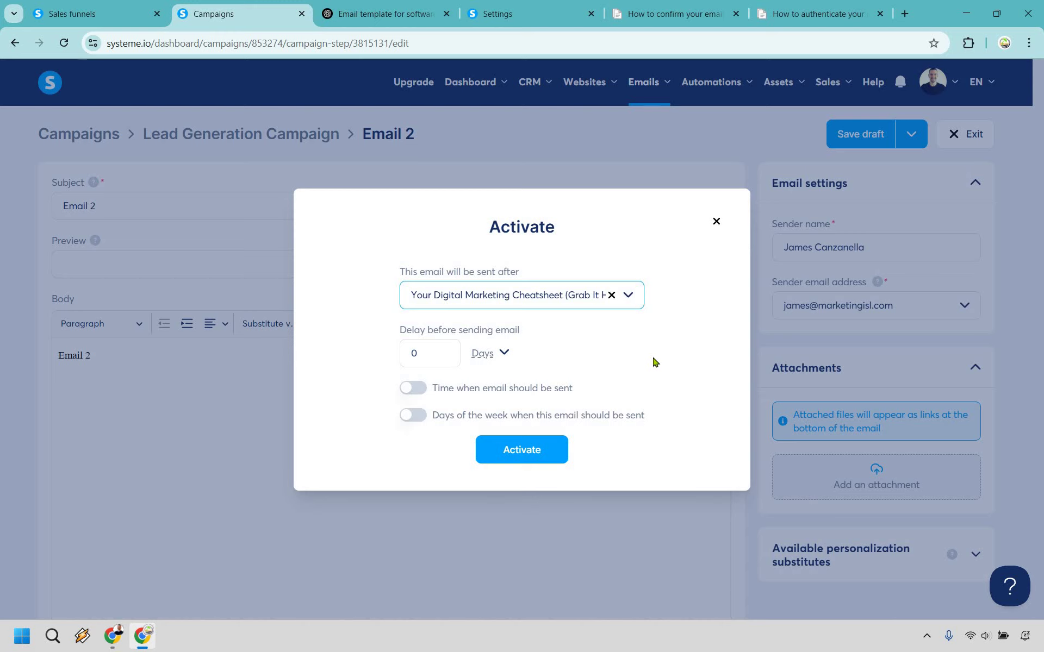
key(Tab)
text(1)
click(694, 343)
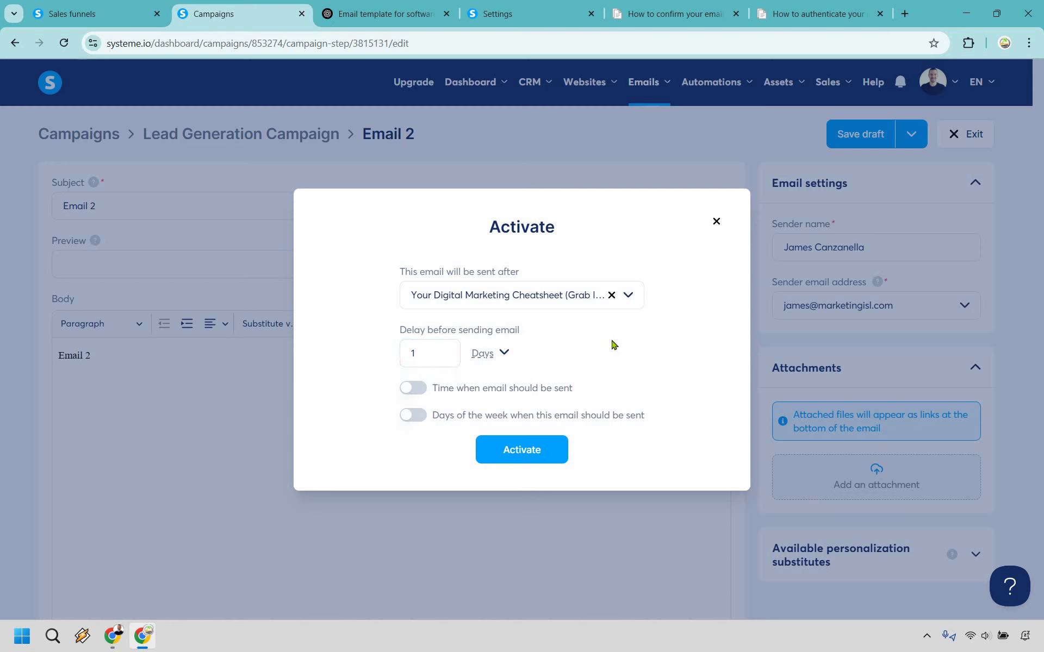
Set the sending delay to 2 days, activate Email 2 and return to the campaign overview.
key(Tab)
text(2)
click(673, 342)
click(534, 453)
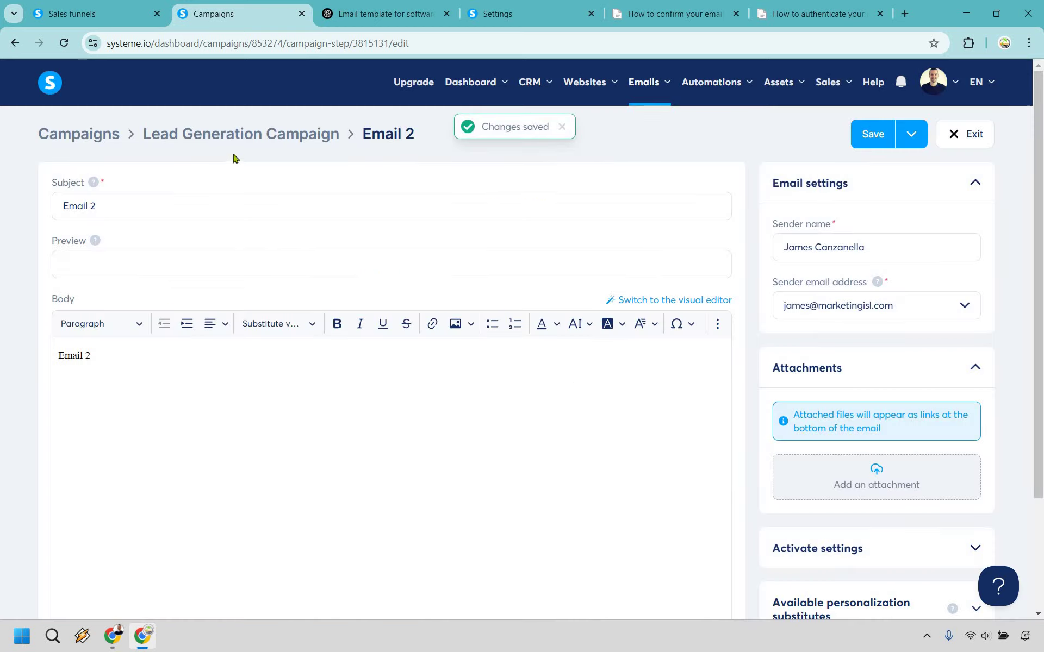
click(233, 135)
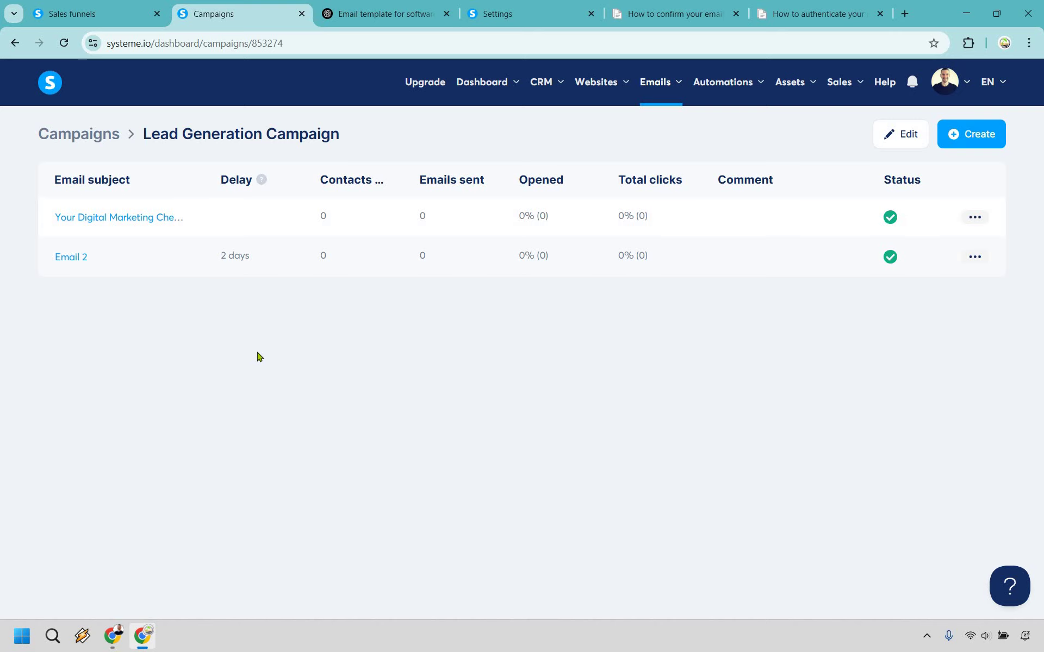
Open the Lead Generation funnel's Squeeze page for editing and display the settings and click-action options of the "Access Now" button.
click(121, 13)
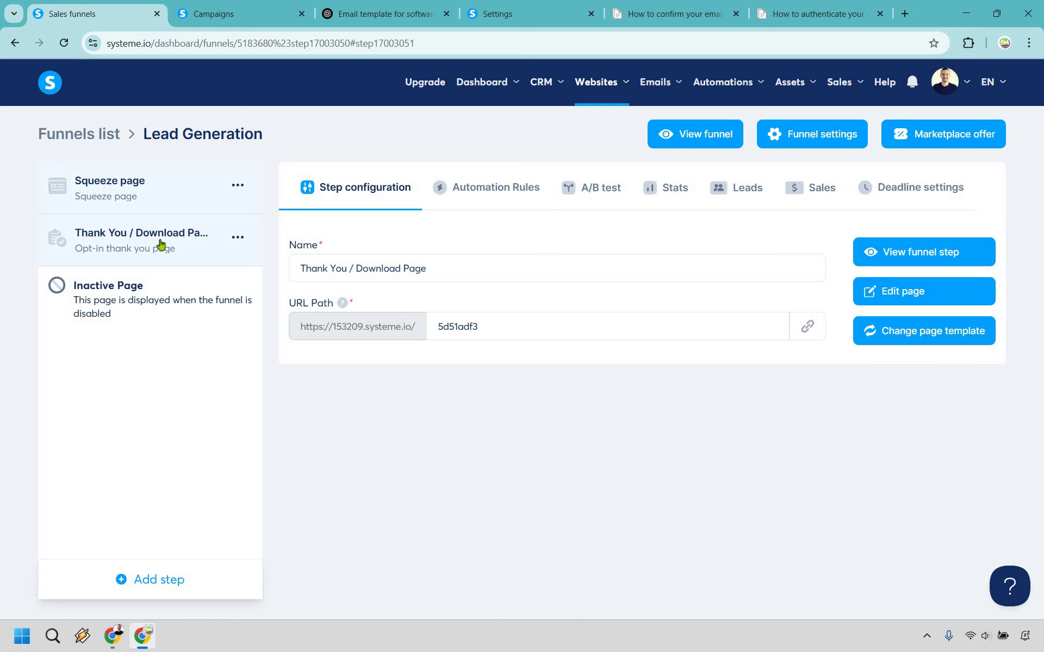
click(106, 196)
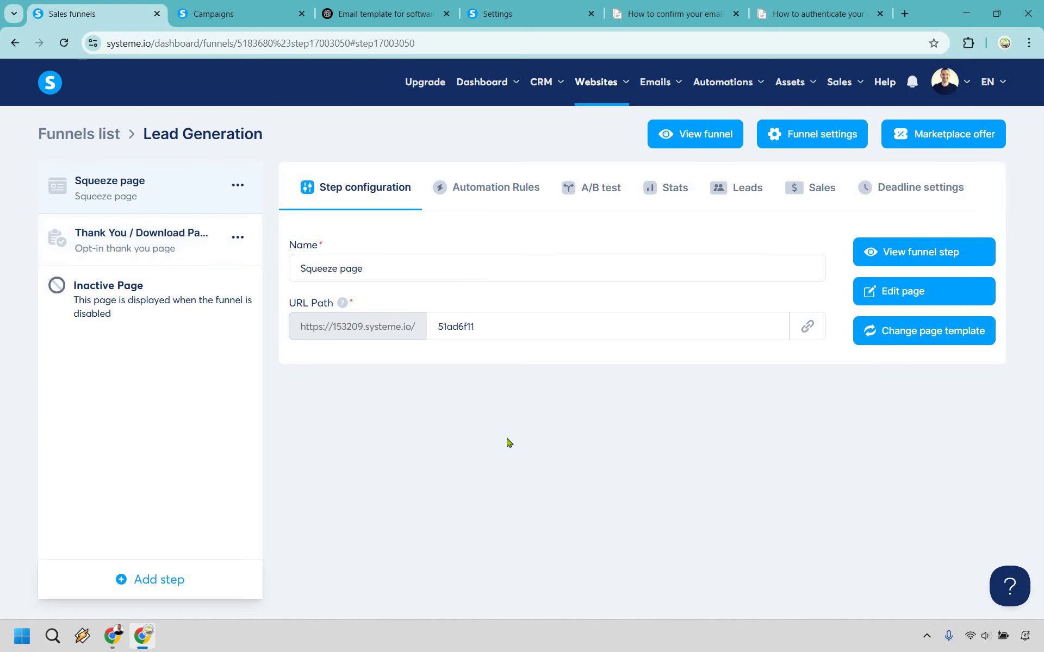
click(897, 295)
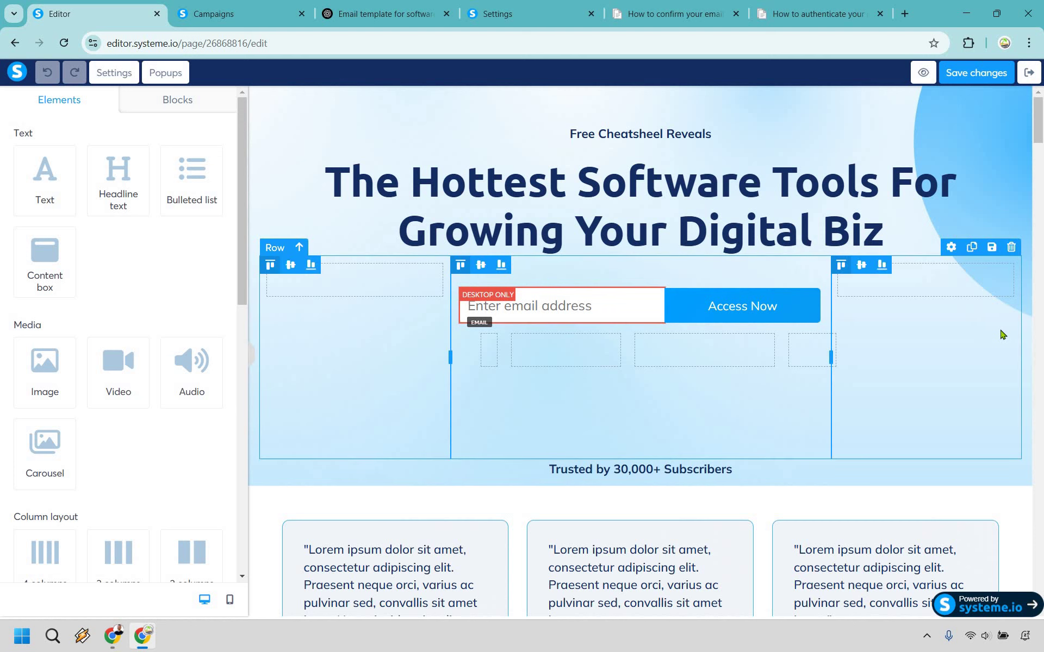
click(746, 308)
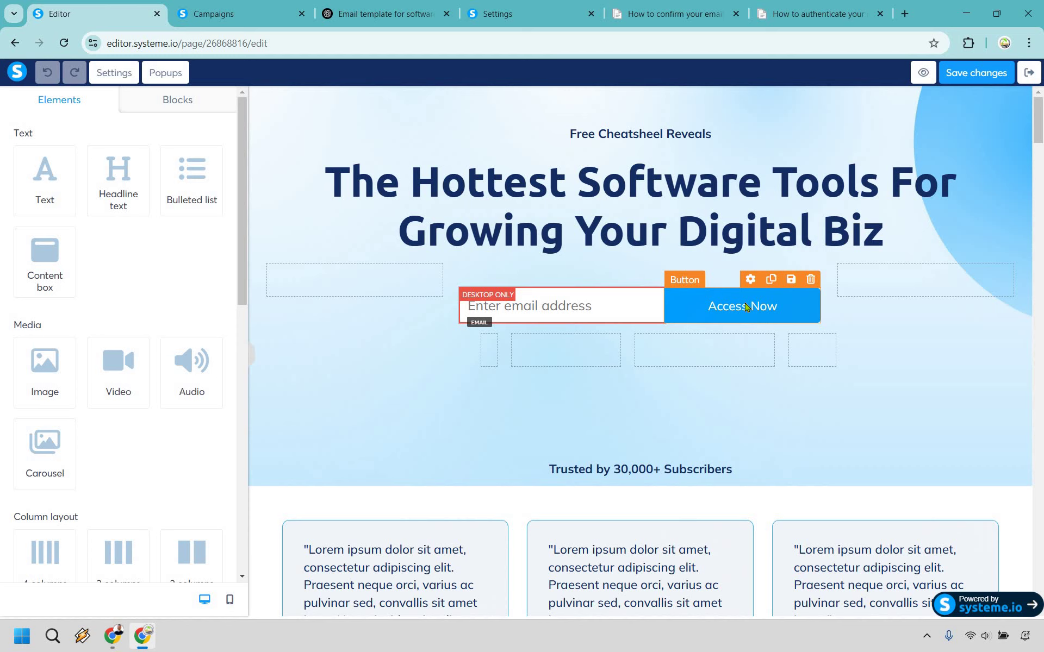
click(746, 307)
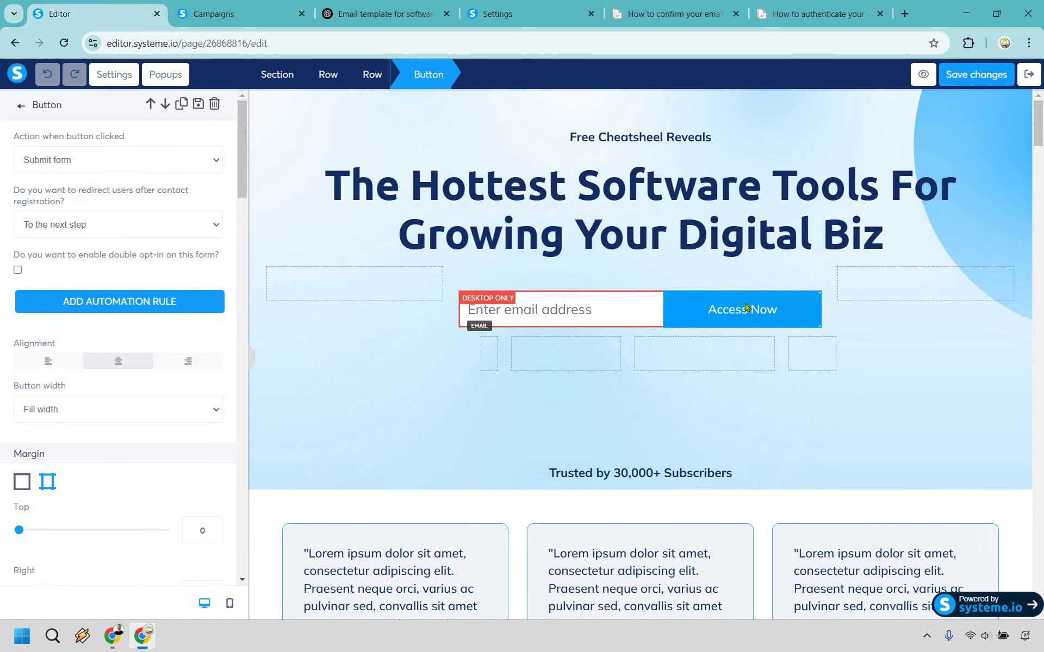
click(87, 160)
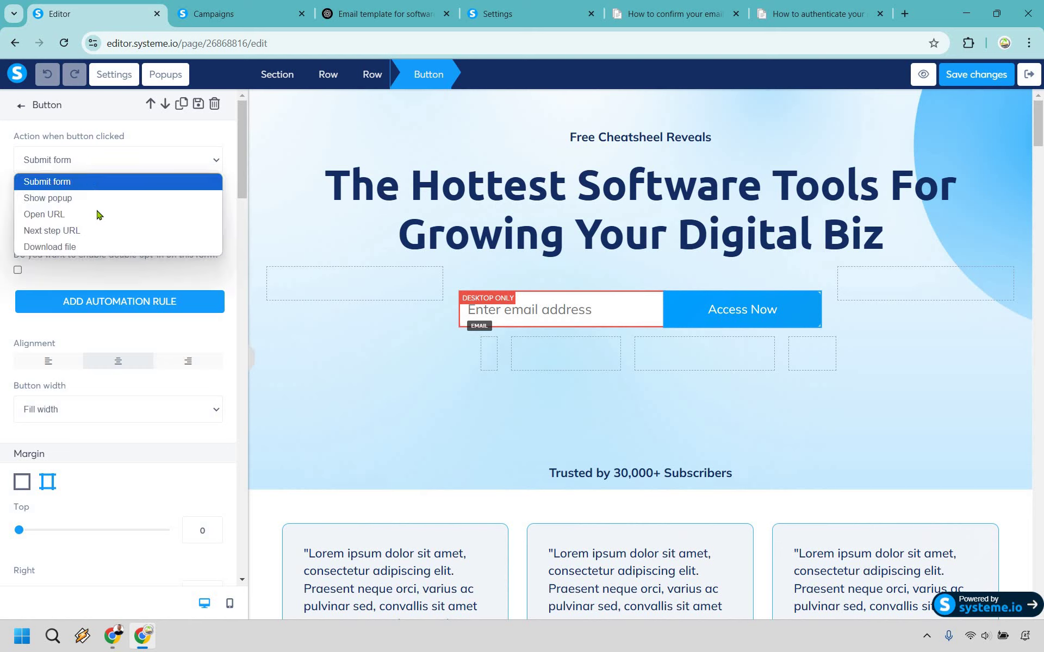
key(Escape)
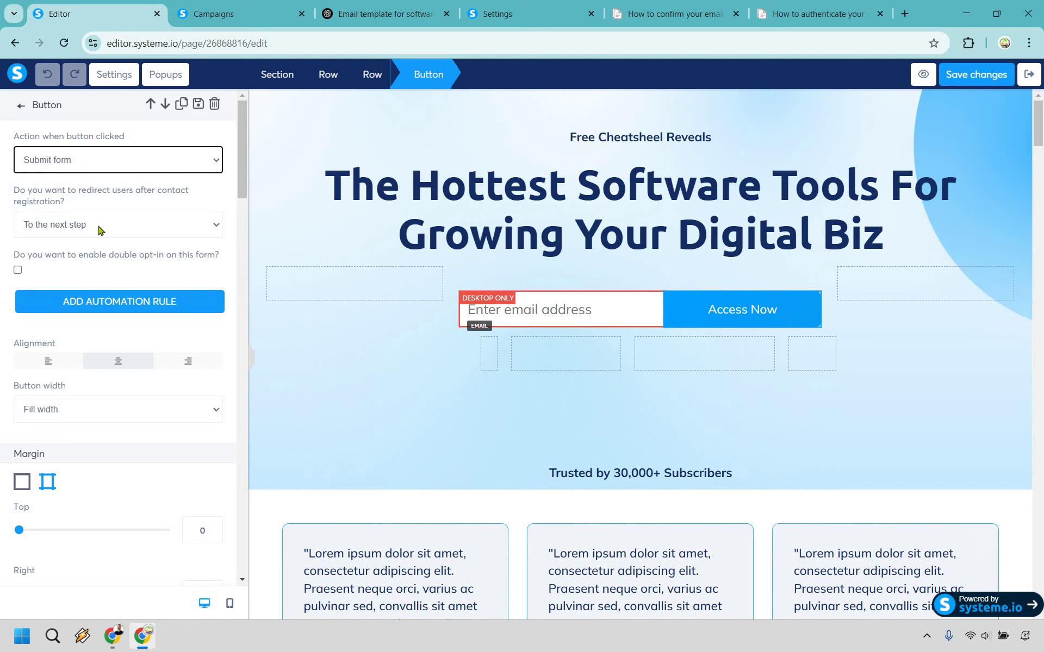
Add an automation rule to the "Access Now" button that subscribes contacts to the Lead Generation Campaign, save the page and exit the editor.
click(131, 309)
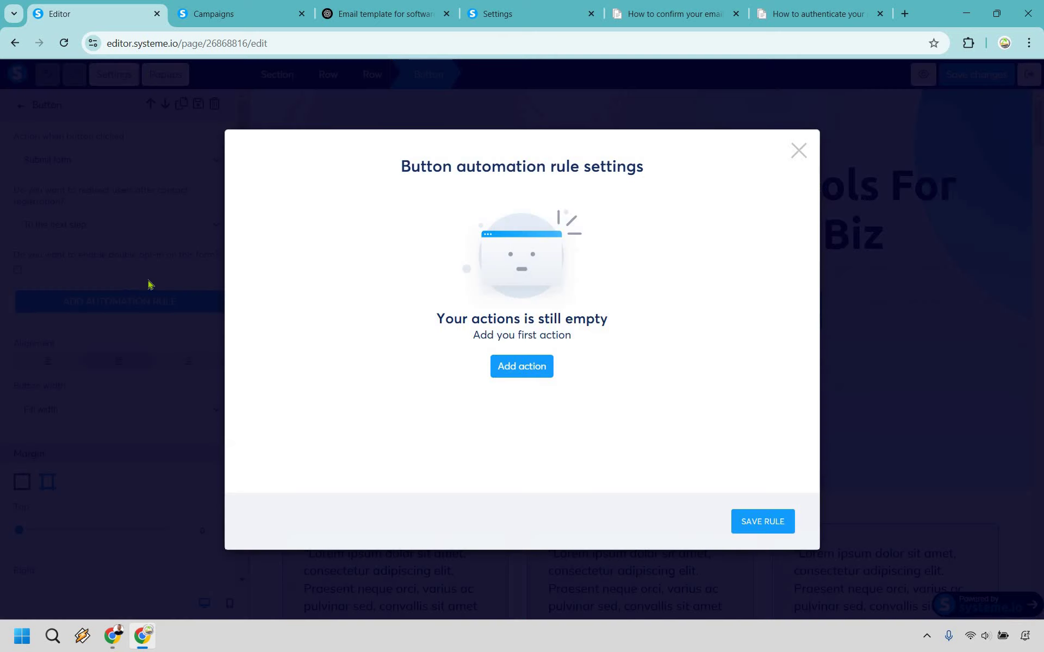
click(519, 370)
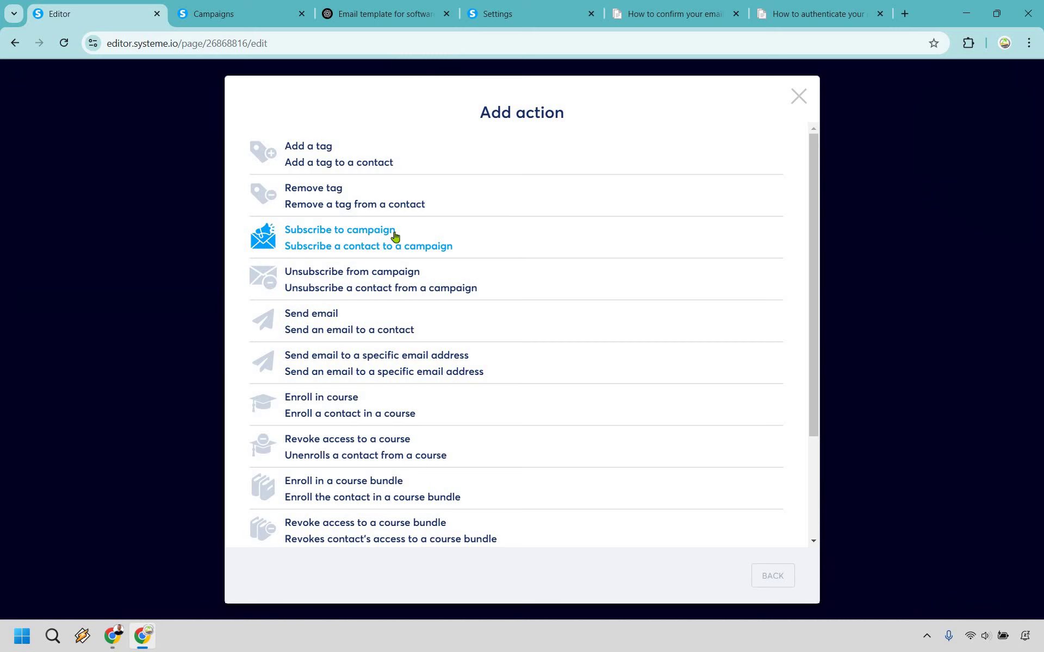
click(368, 252)
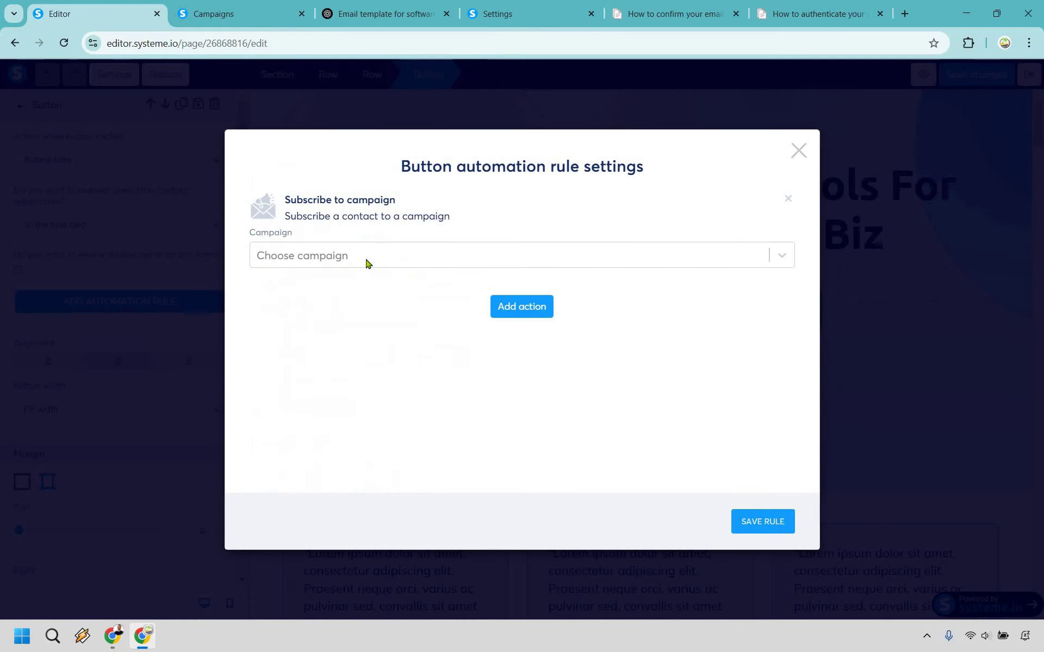
click(366, 262)
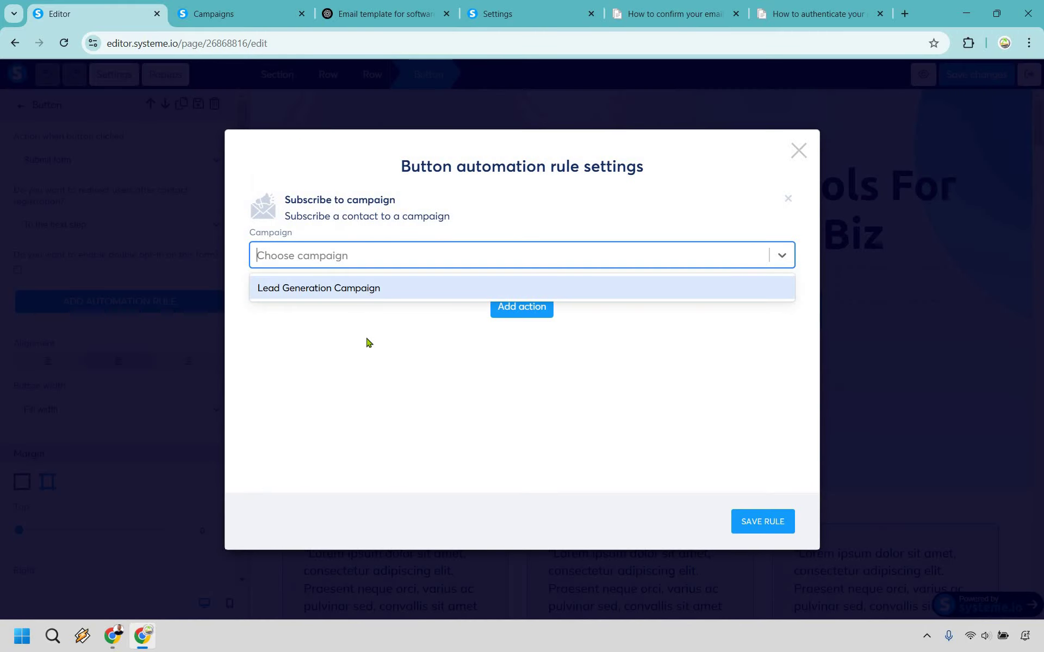
key(Return)
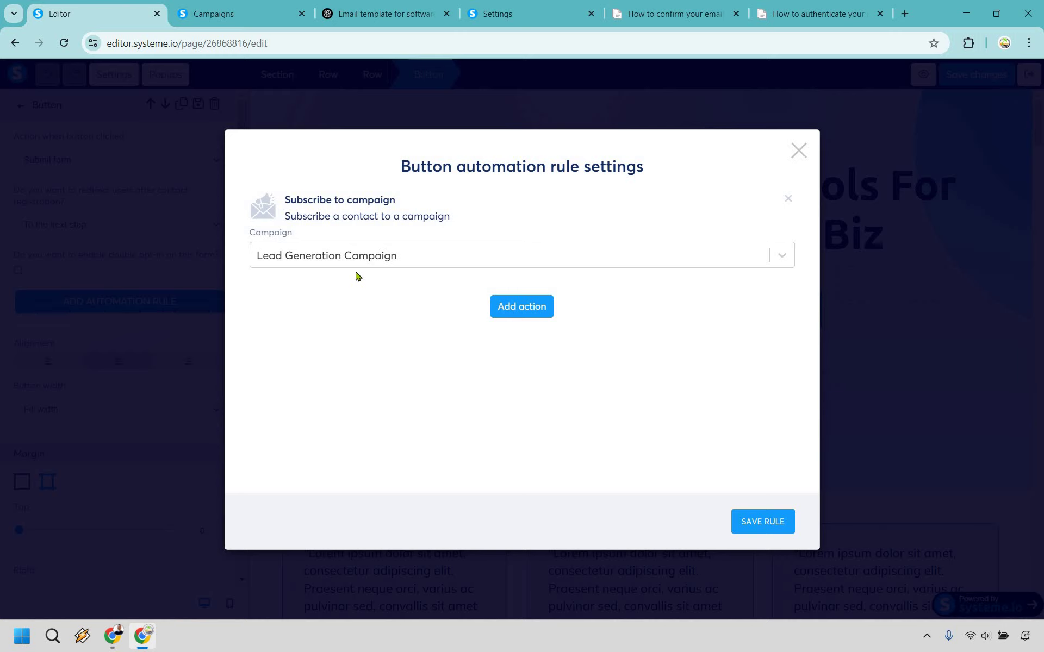
click(762, 521)
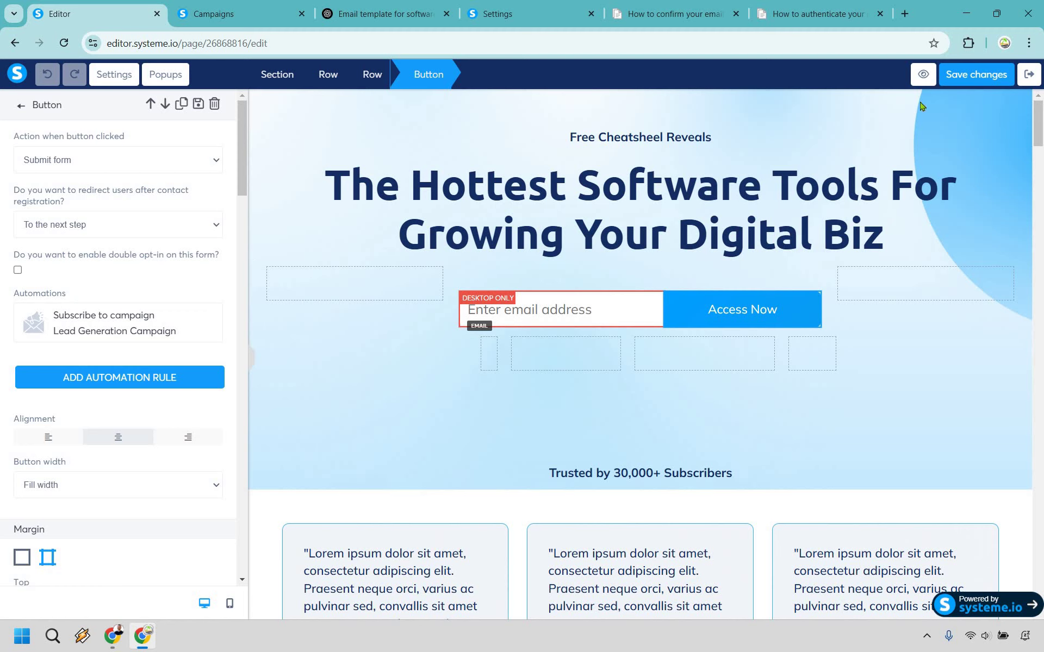
click(965, 81)
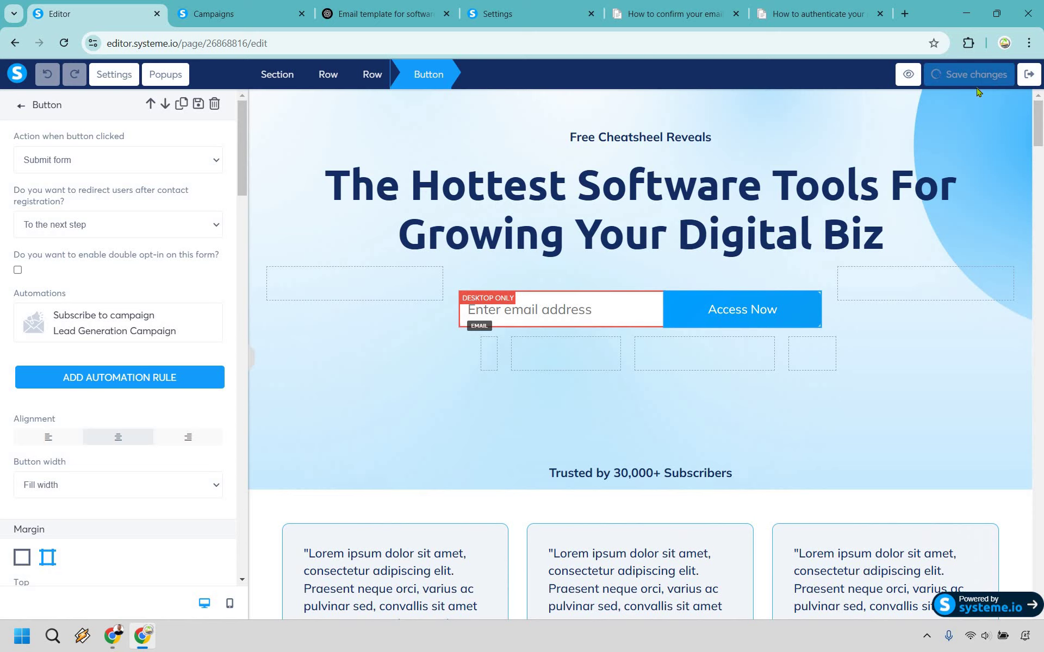
click(1029, 76)
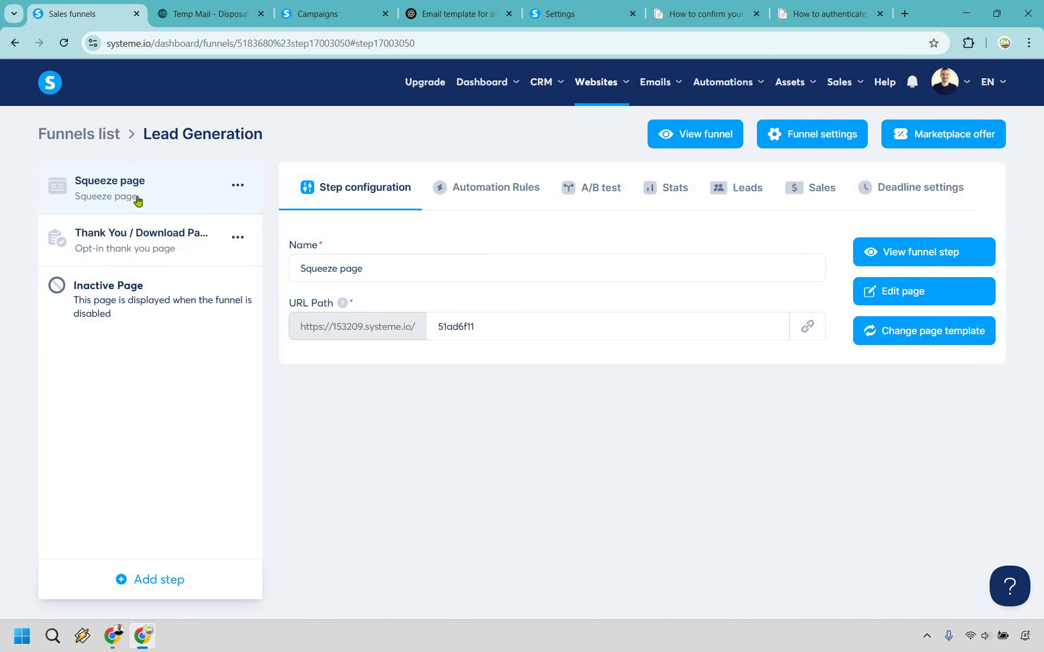
View the live funnel and submit its opt-in form with the copied temporary email address.
click(679, 140)
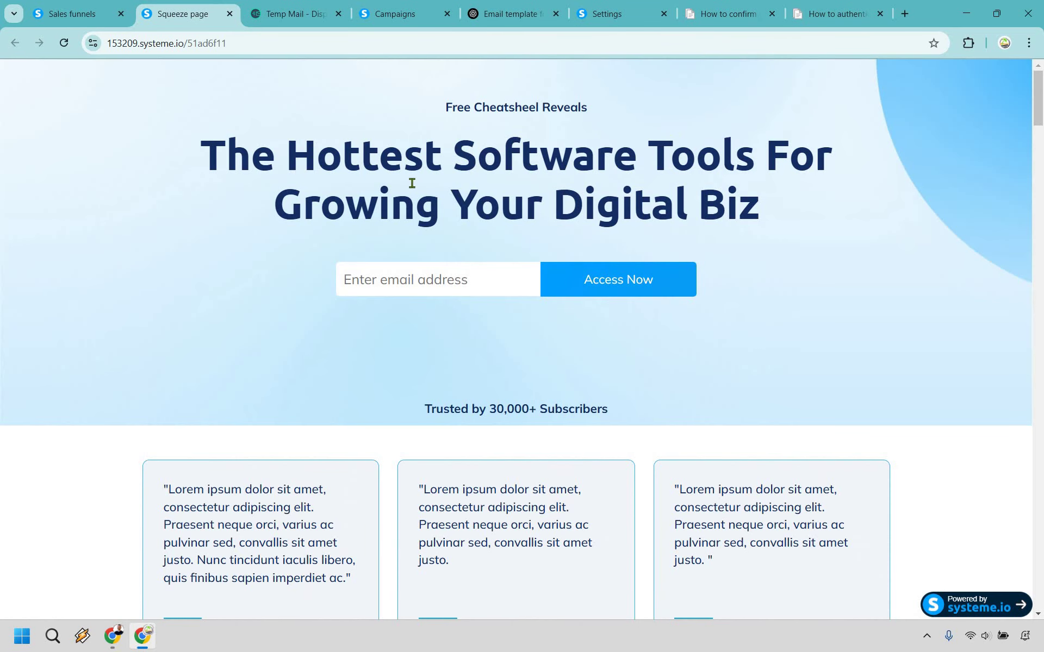
click(395, 278)
key(ctrl+v)
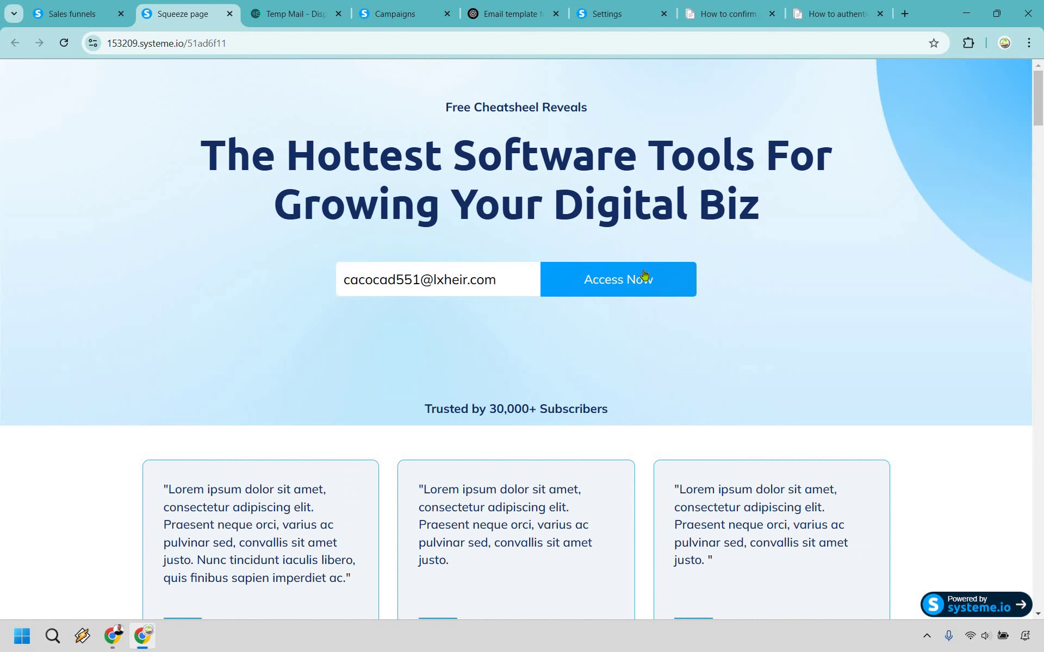
key(Return)
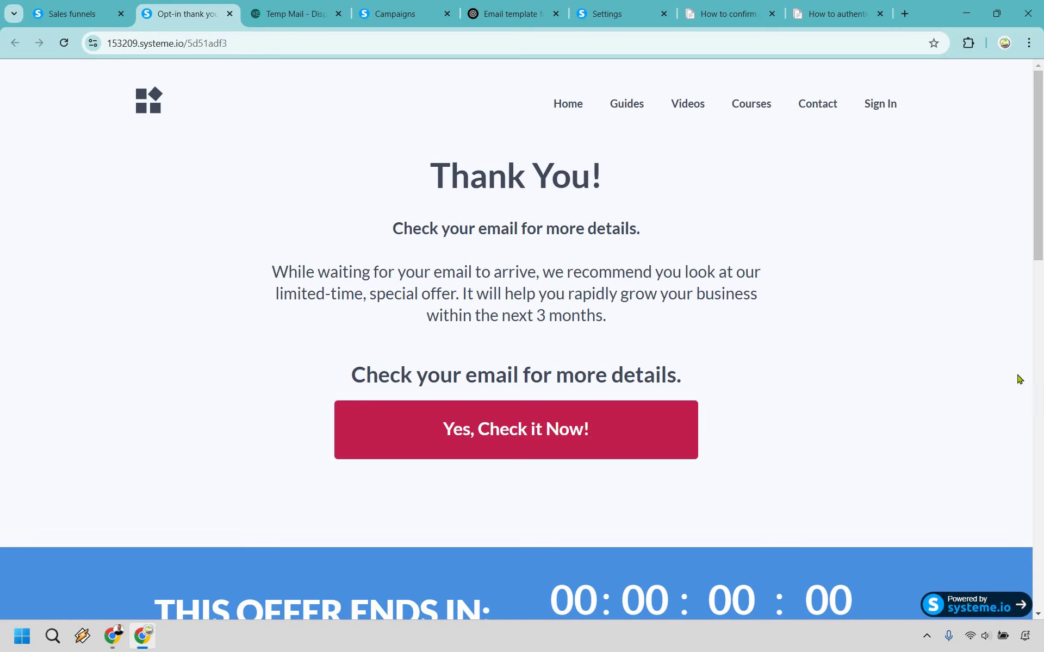
Check the Temp Mail inbox for the cheatsheet email and switch to the systeme.io email settings to view the domain and sender verification.
key(ctrl+Tab)
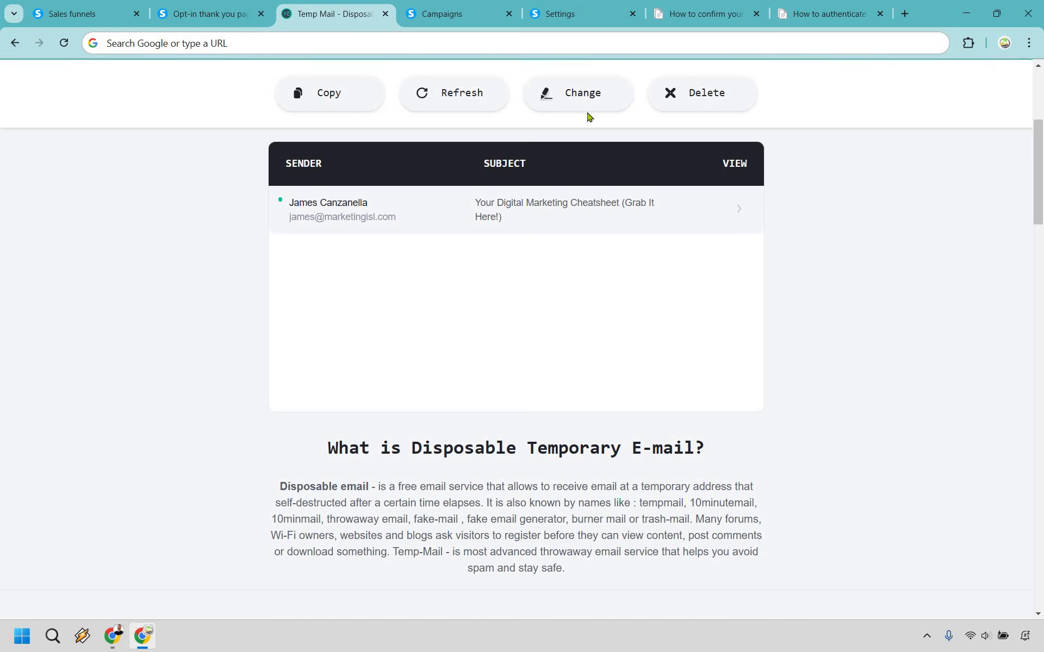
key(ctrl+5)
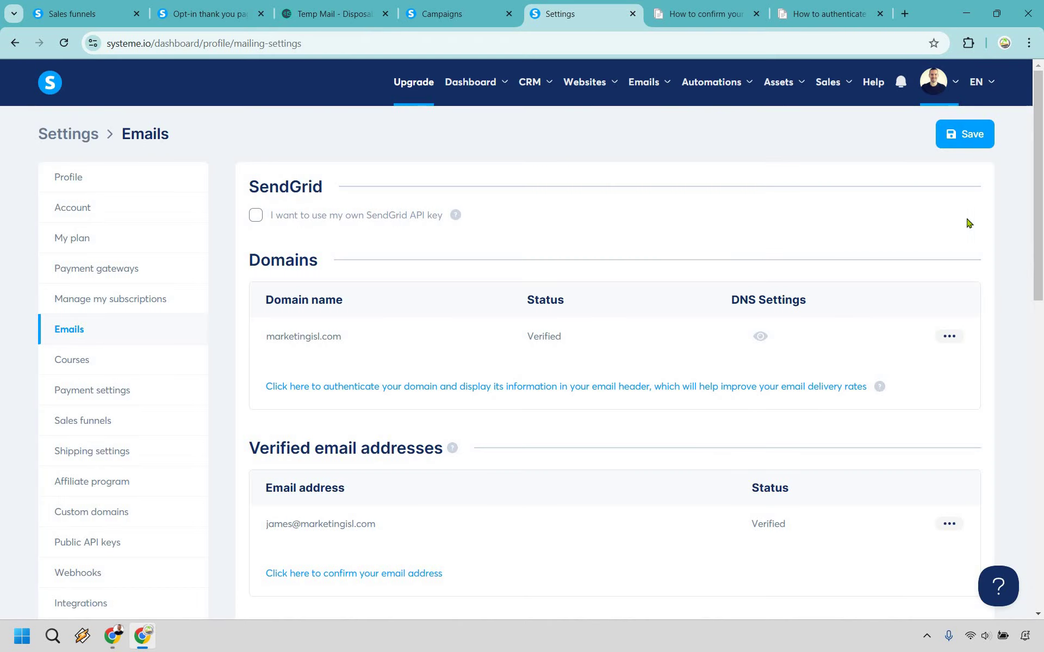
Review the verified domain in the email settings and read the help article on confirming the email sender address.
click(932, 87)
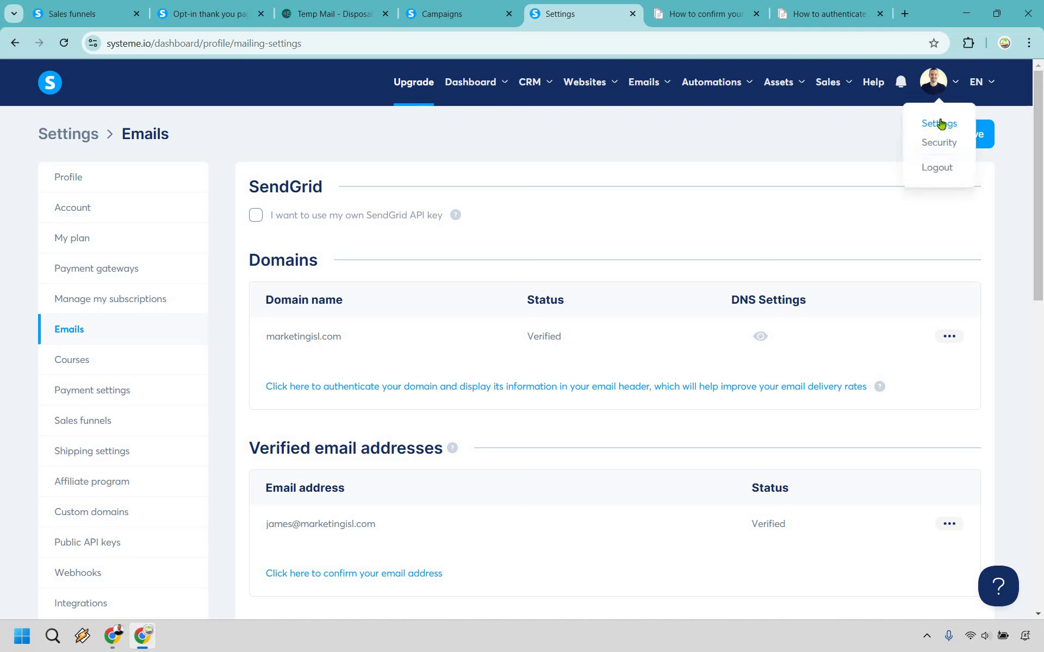
click(955, 326)
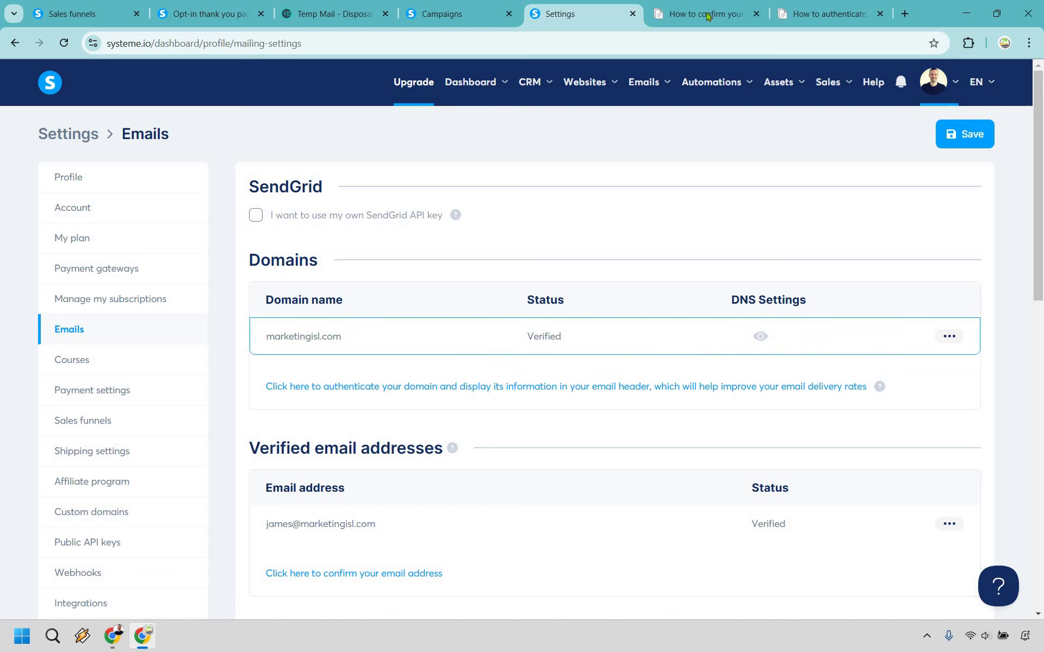
key(ctrl+Tab)
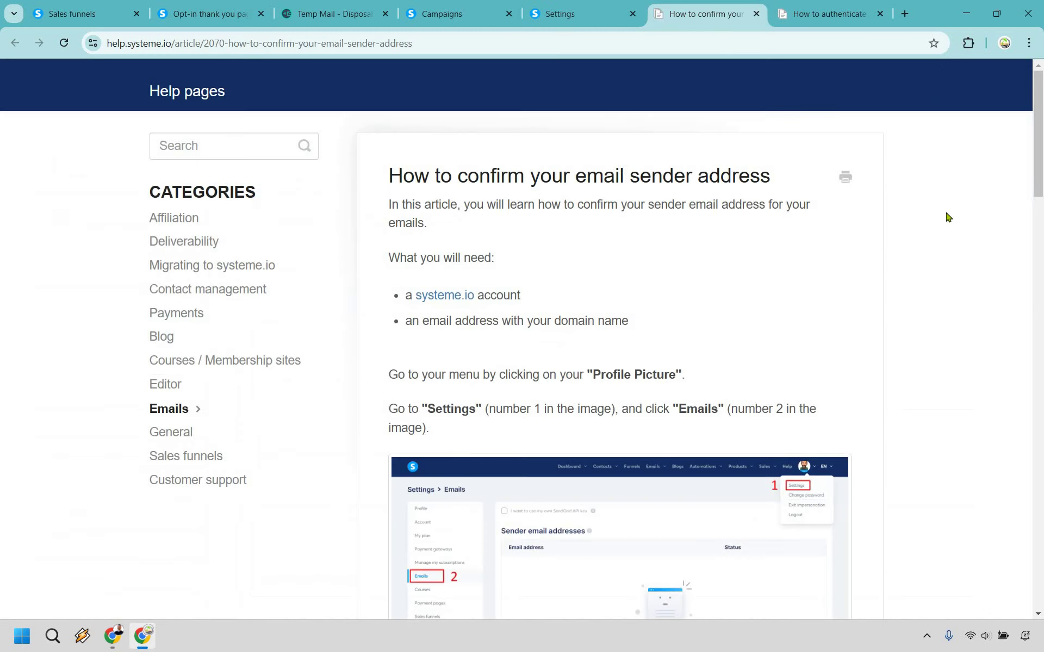
scroll(948, 218, down, 15)
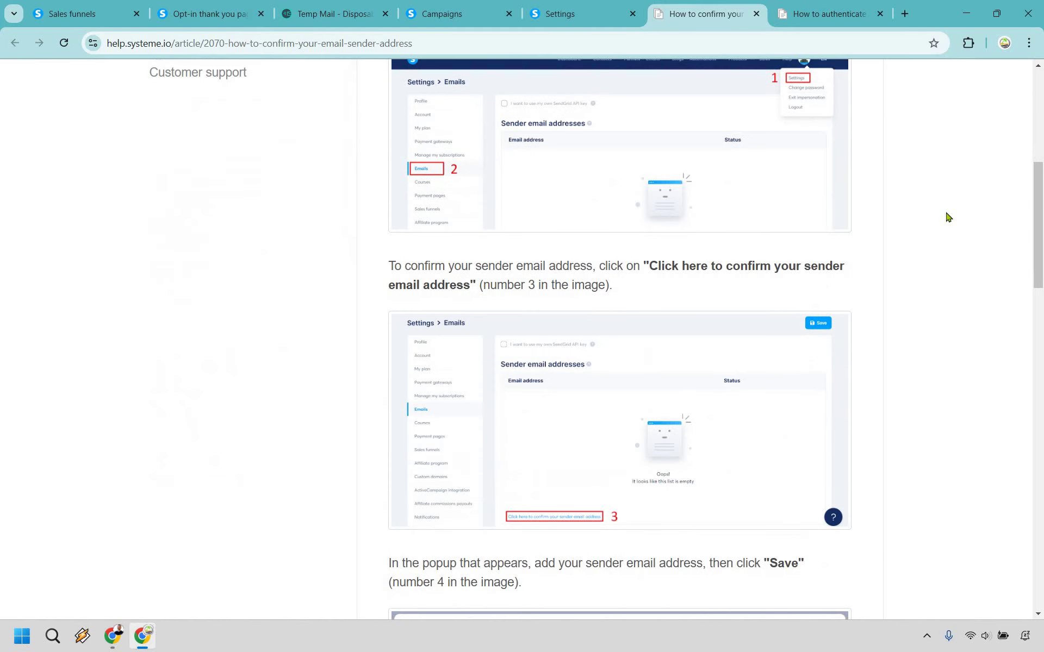
scroll(948, 228, down, 15)
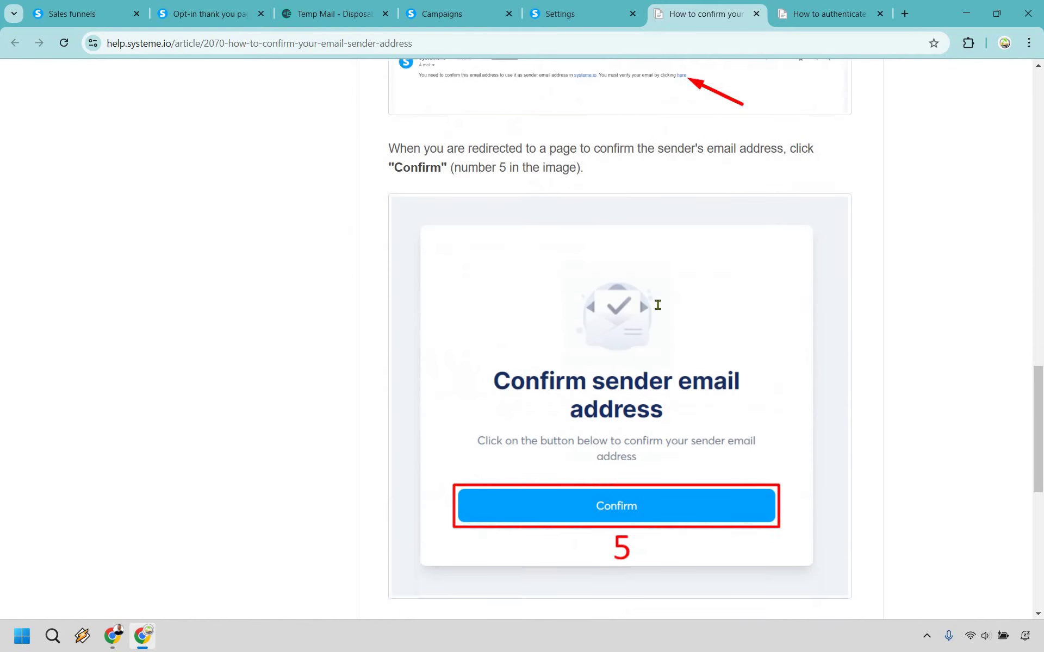
scroll(645, 253, up, 6)
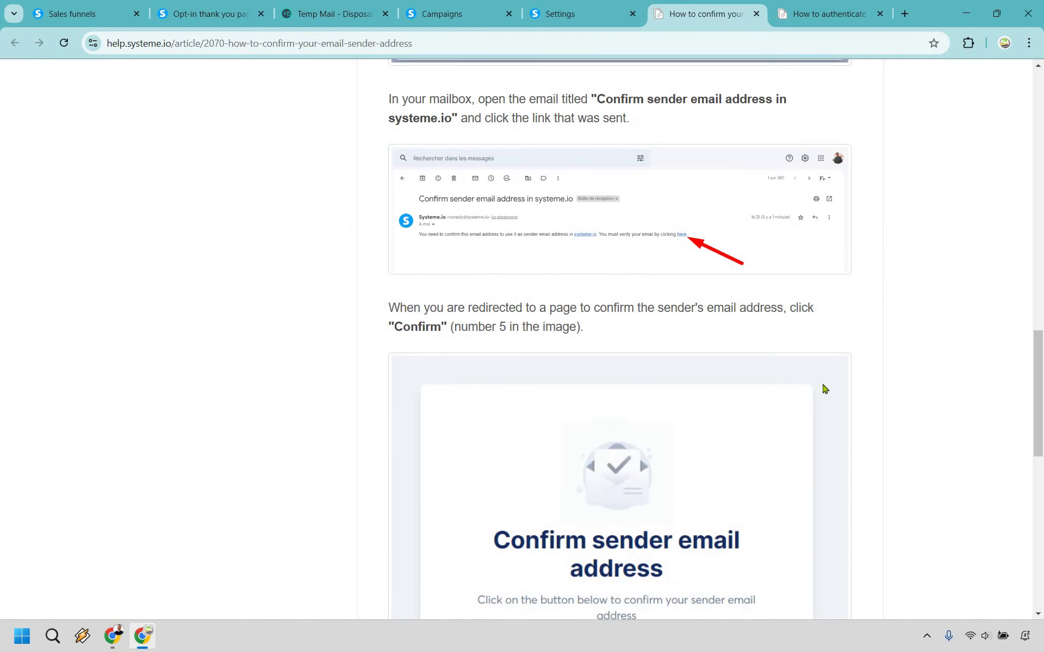
scroll(822, 389, down, 12)
scroll(930, 86, up, 20)
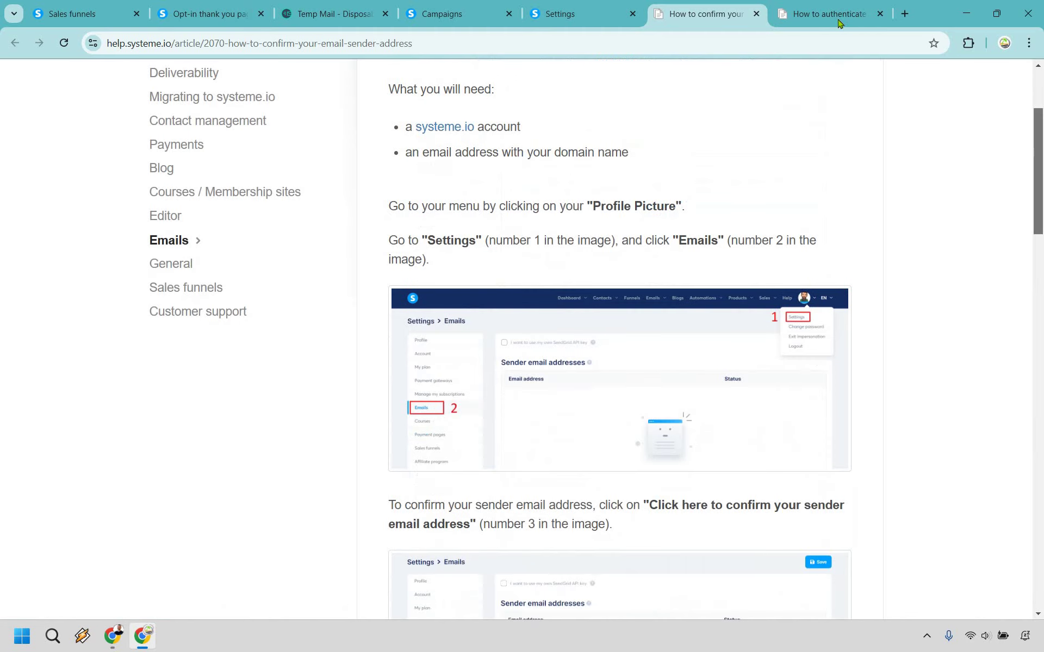
Read the help article on authenticating a domain name for email sending, through the domain authentication instructions with the DNS records.
key(ctrl+Tab)
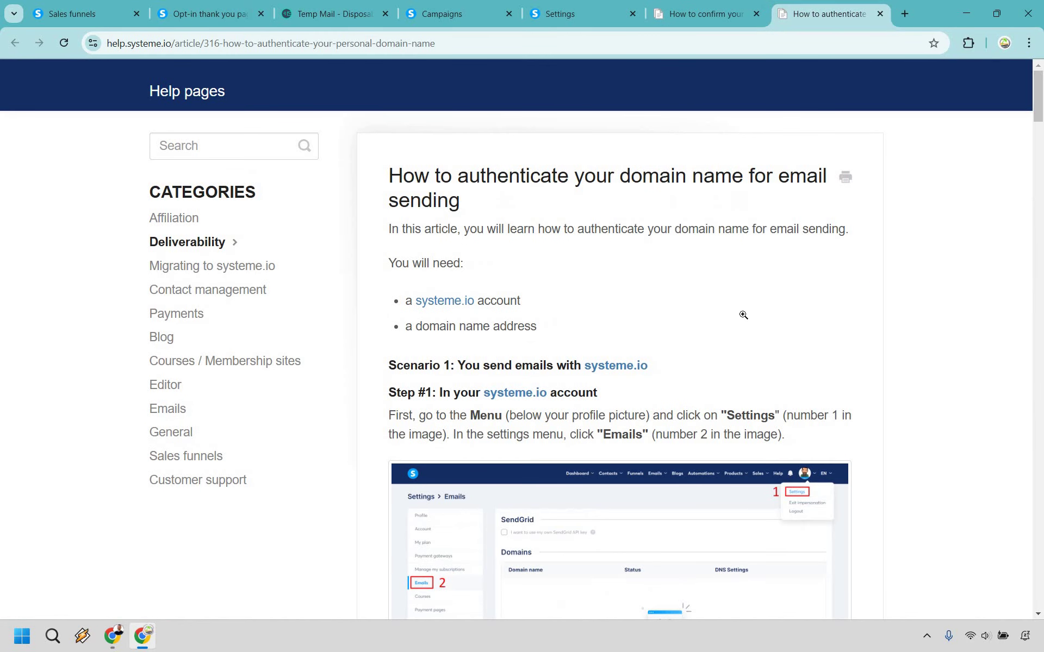
scroll(873, 278, down, 5)
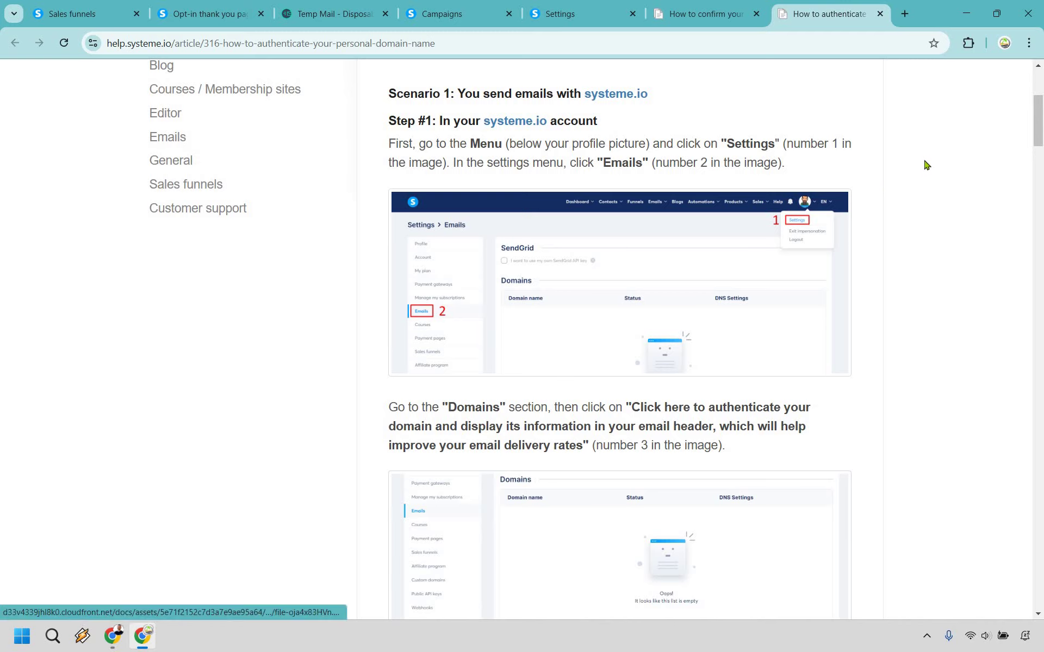
scroll(925, 166, down, 4)
scroll(842, 276, down, 9)
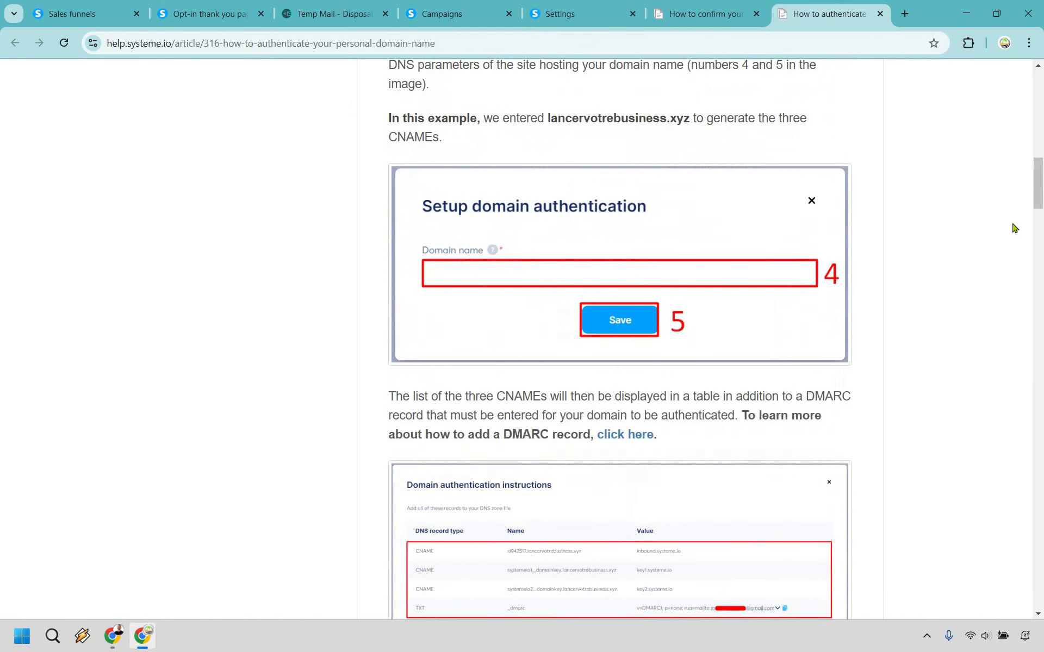
scroll(404, 433, down, 3)
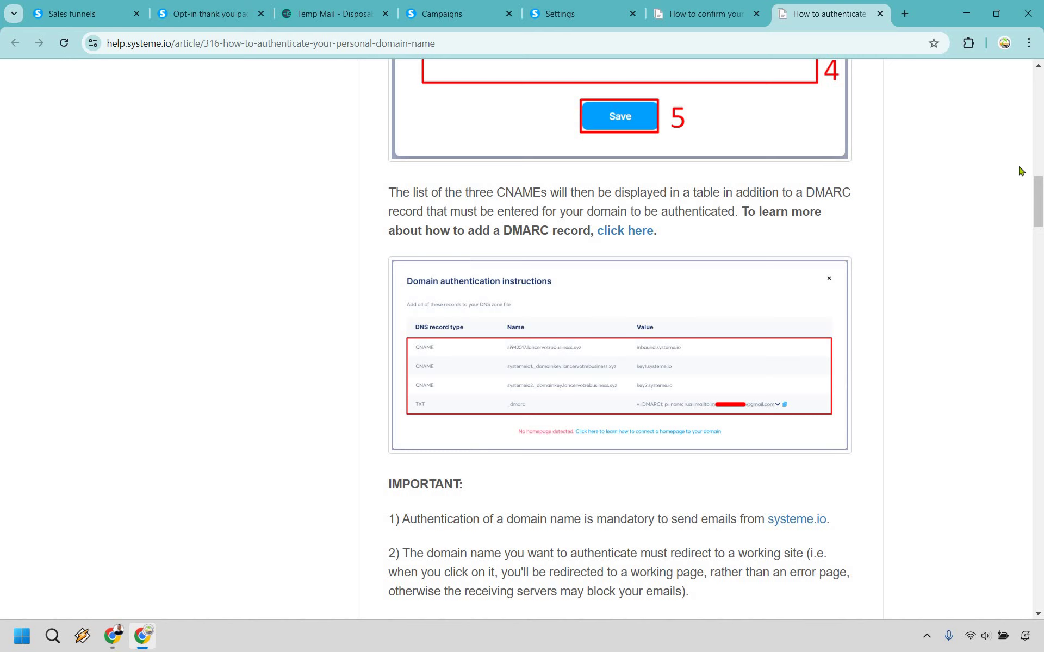
key(Home)
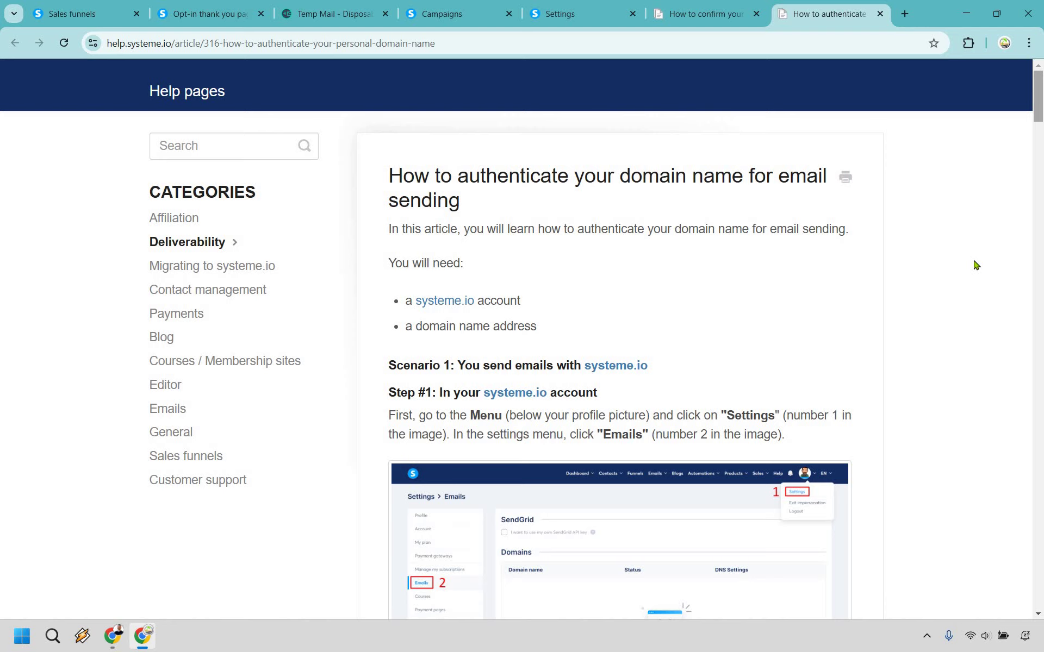
Return to the Lead Generation Campaign and check the sending statistics of its first email.
key(ctrl+4)
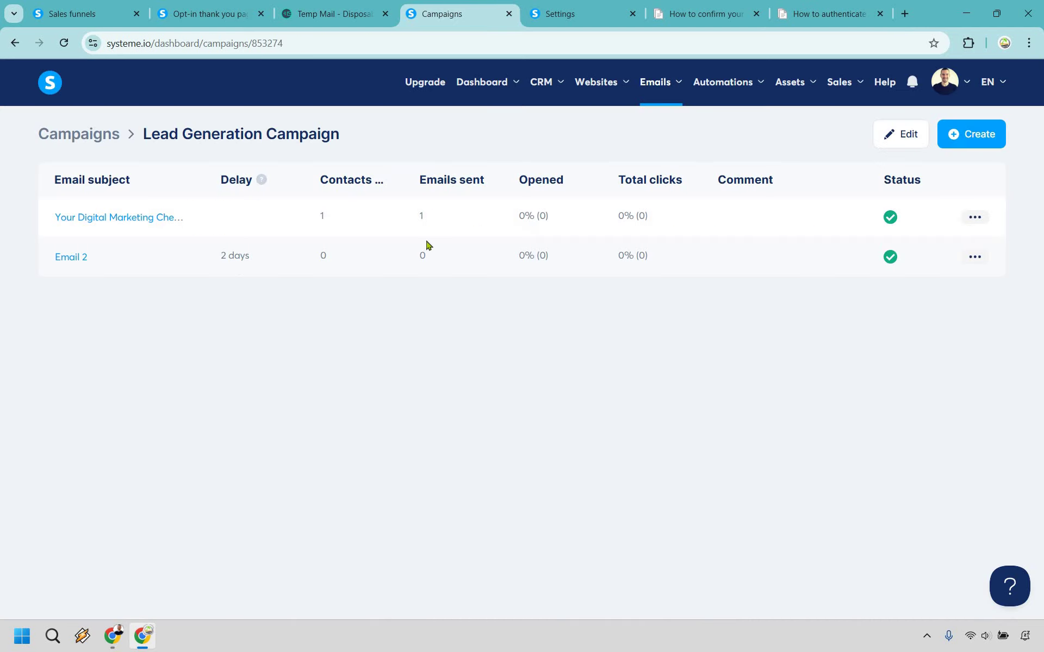
click(436, 215)
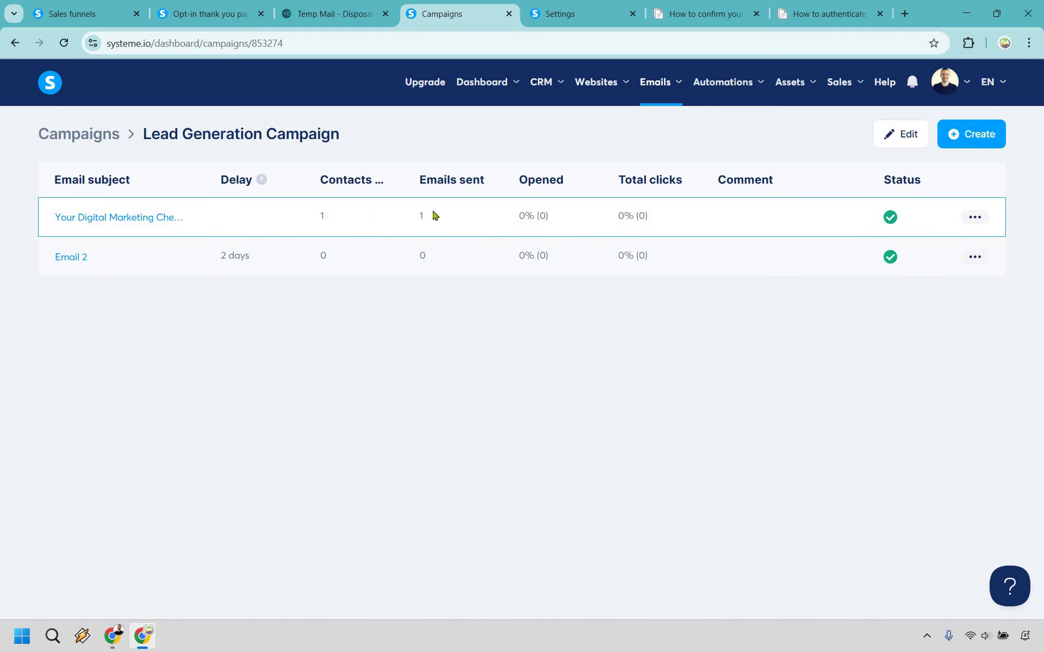
click(571, 436)
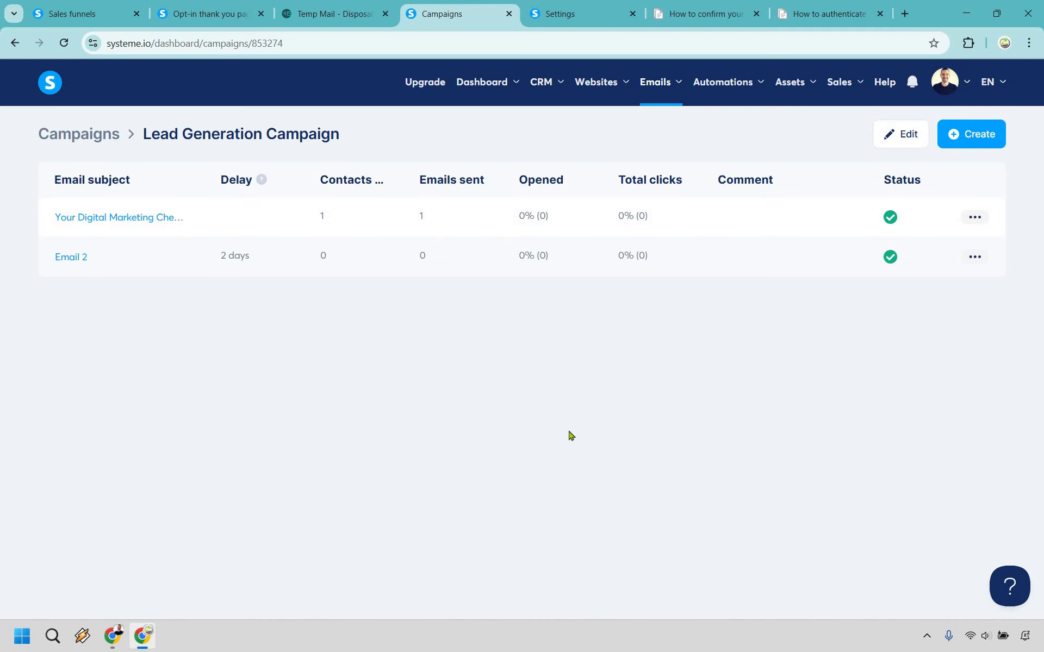